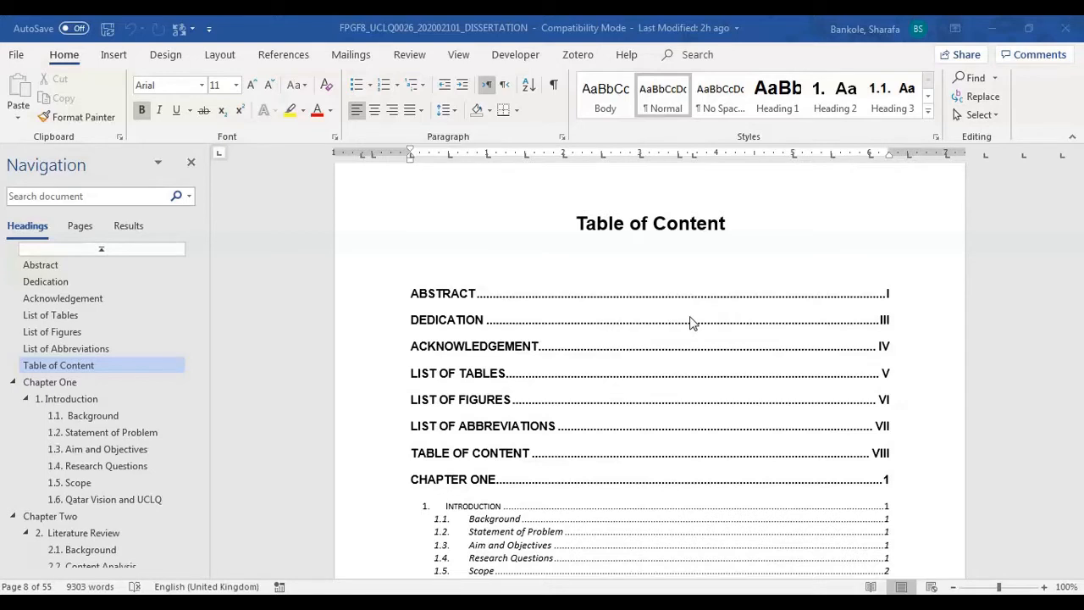
- Examine the dissertation's Table of Content, from the front matter entries through the numbered chapters to the references and appendix
left_click(743, 281)
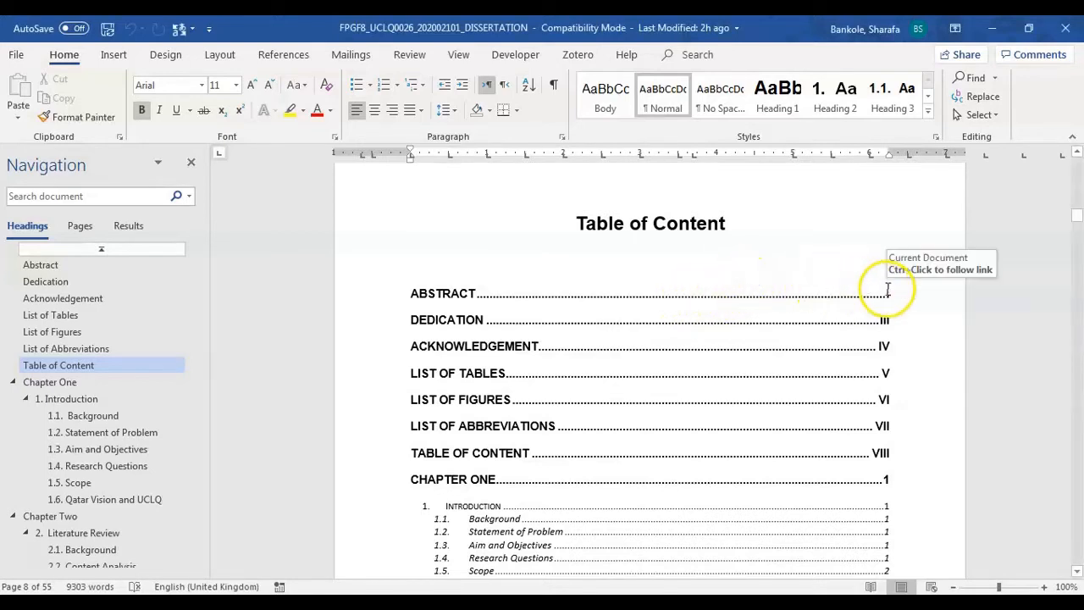
scroll(887, 290, "down", 2)
scroll(889, 293, "up", 2)
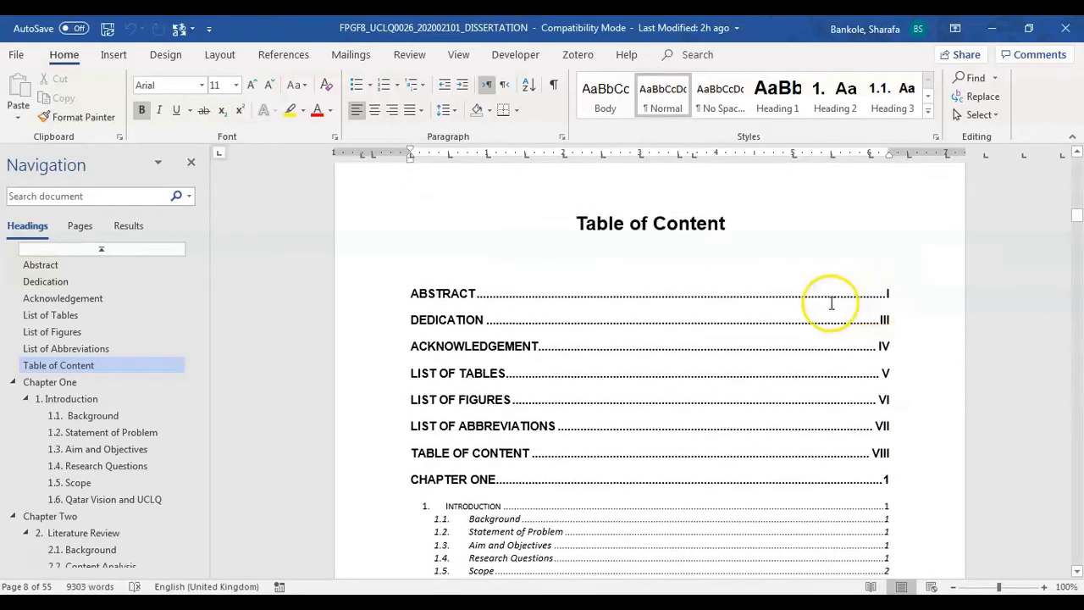
scroll(830, 303, "down", 2)
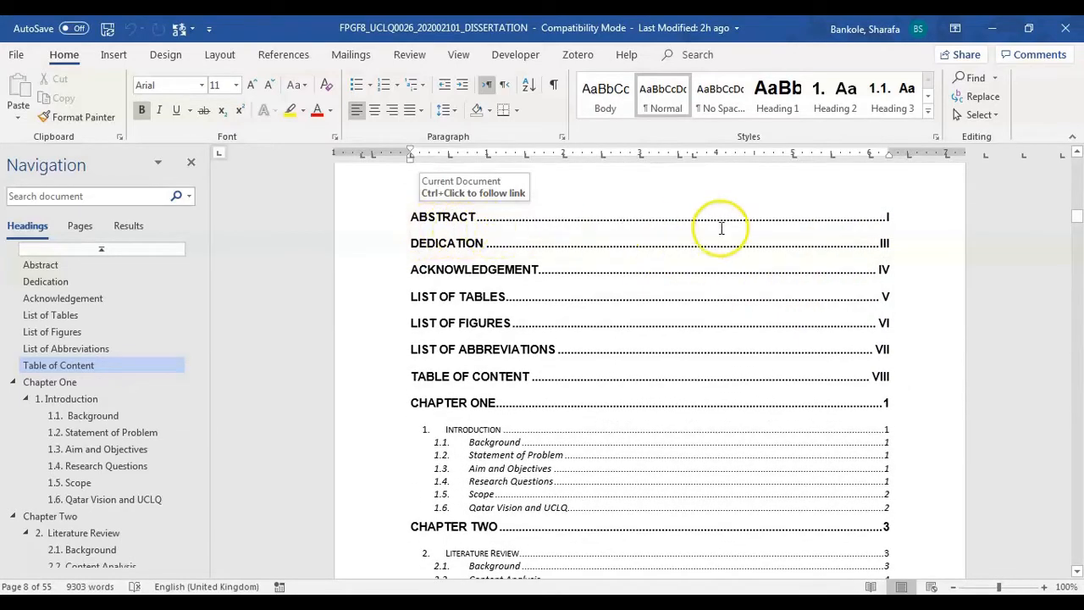
scroll(552, 283, "up", 2)
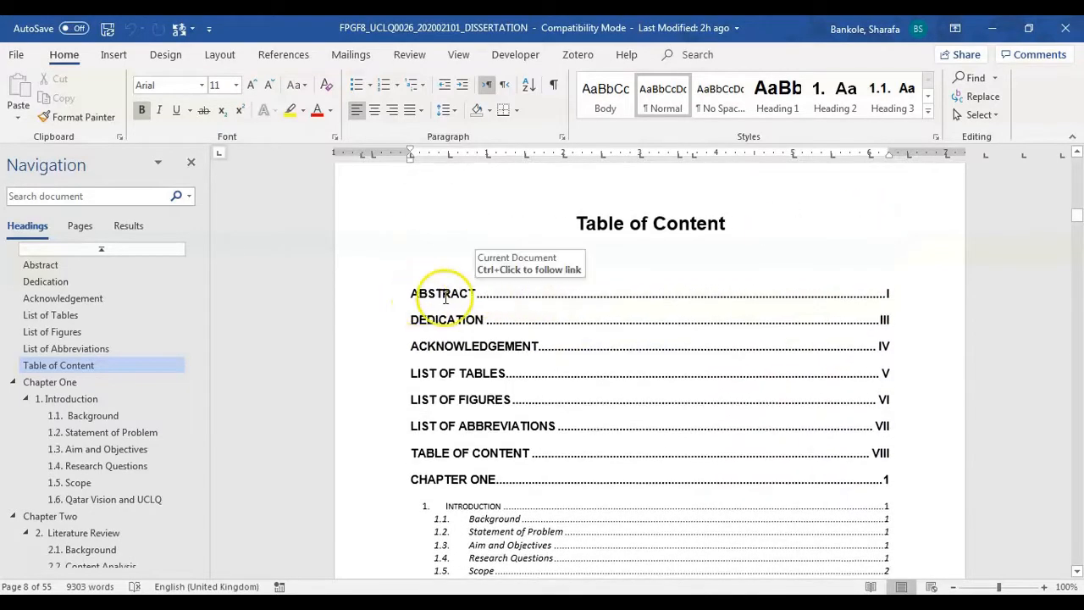
scroll(457, 322, "down", 2)
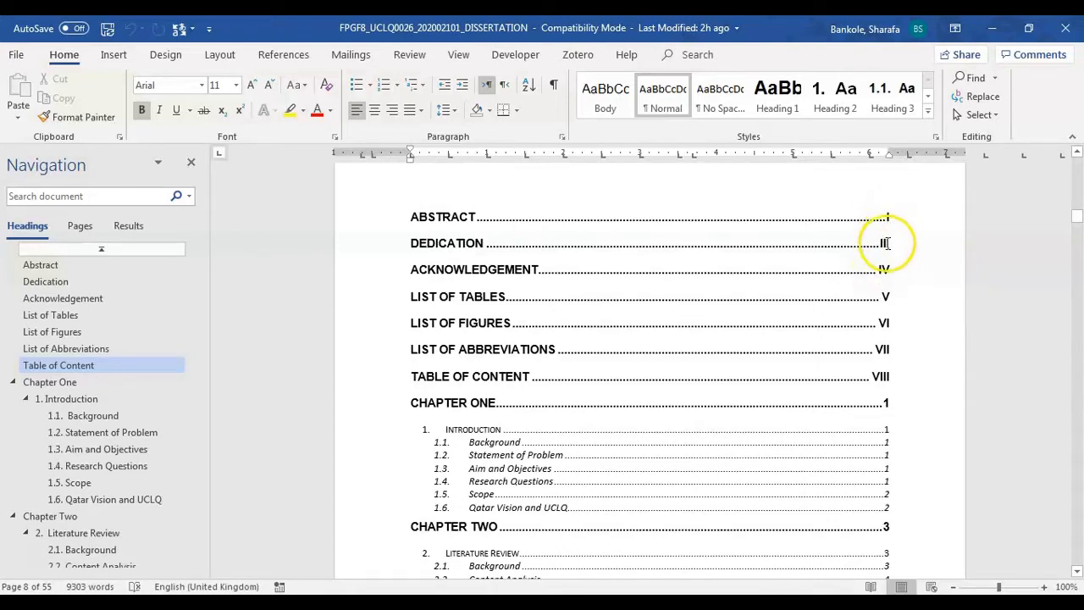
scroll(872, 375, "down", 3)
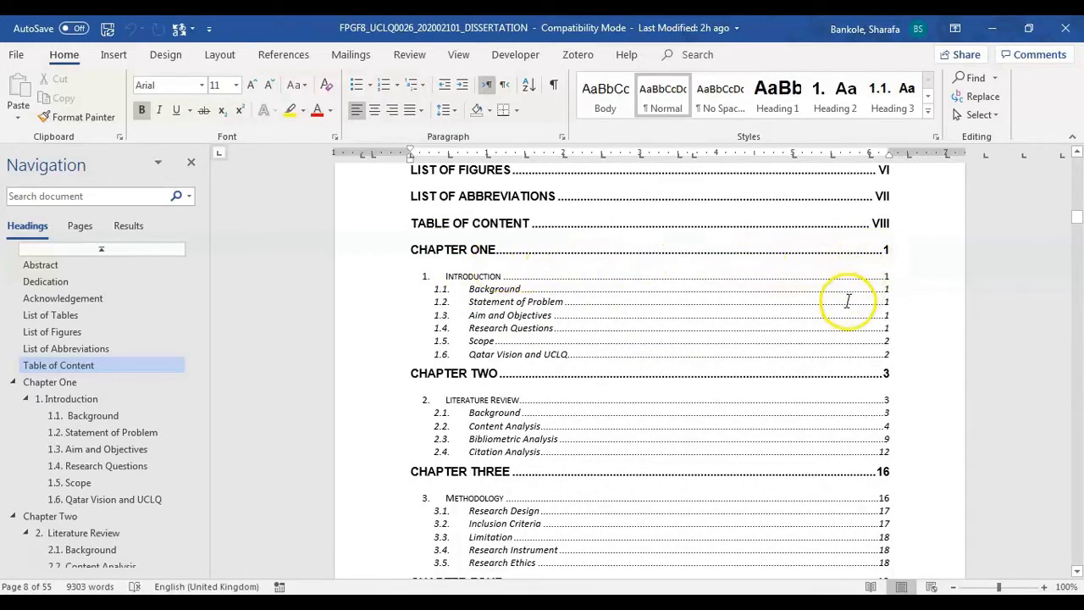
scroll(852, 308, "down", 8)
scroll(846, 314, "down", 8)
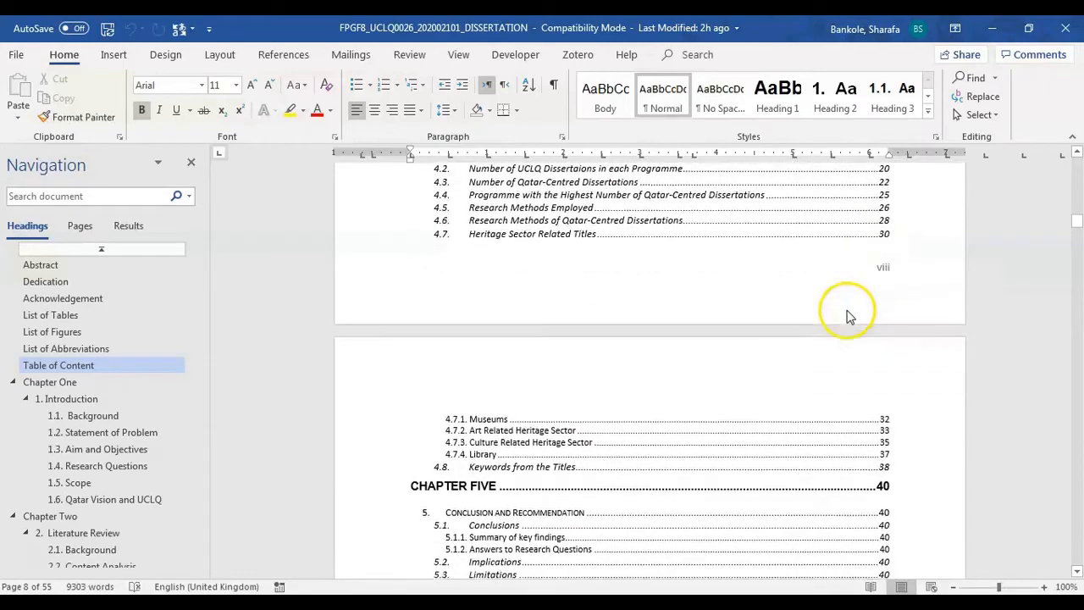
scroll(819, 332, "up", 12)
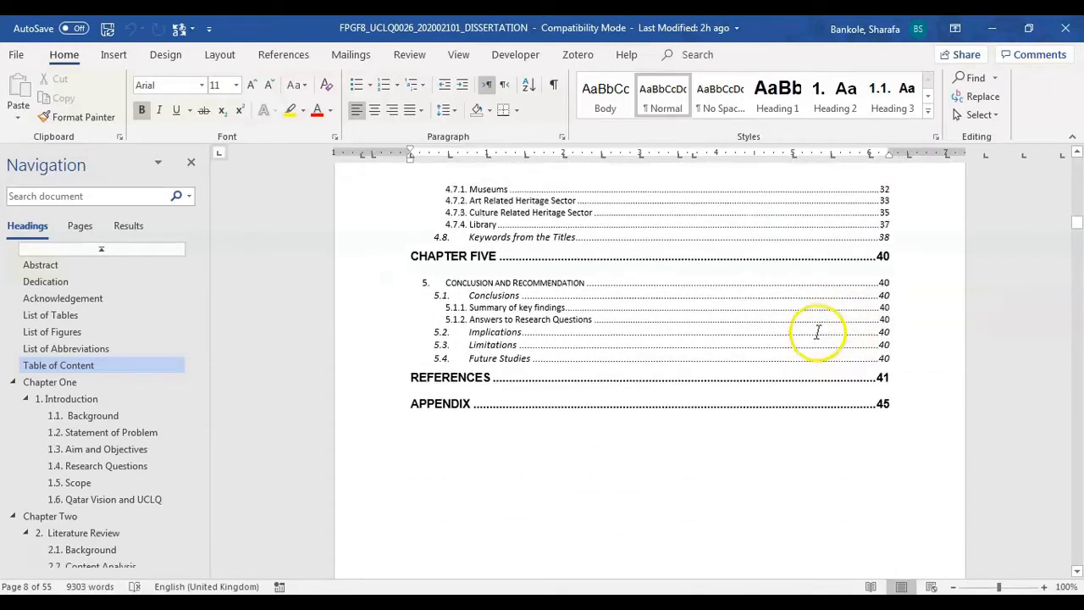
scroll(819, 332, "up", 10)
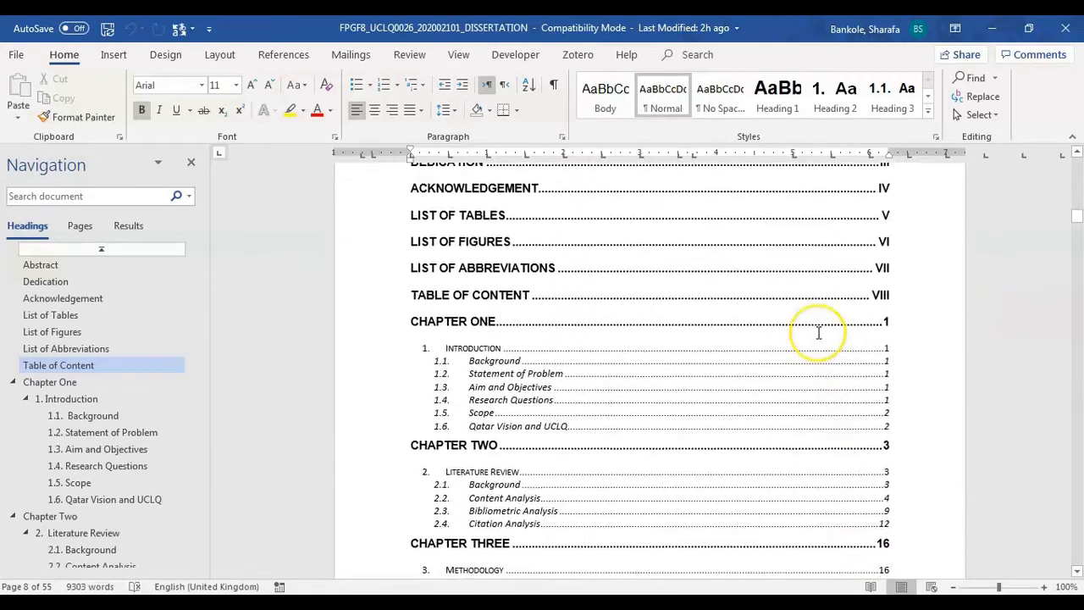
scroll(819, 330, "down", 12)
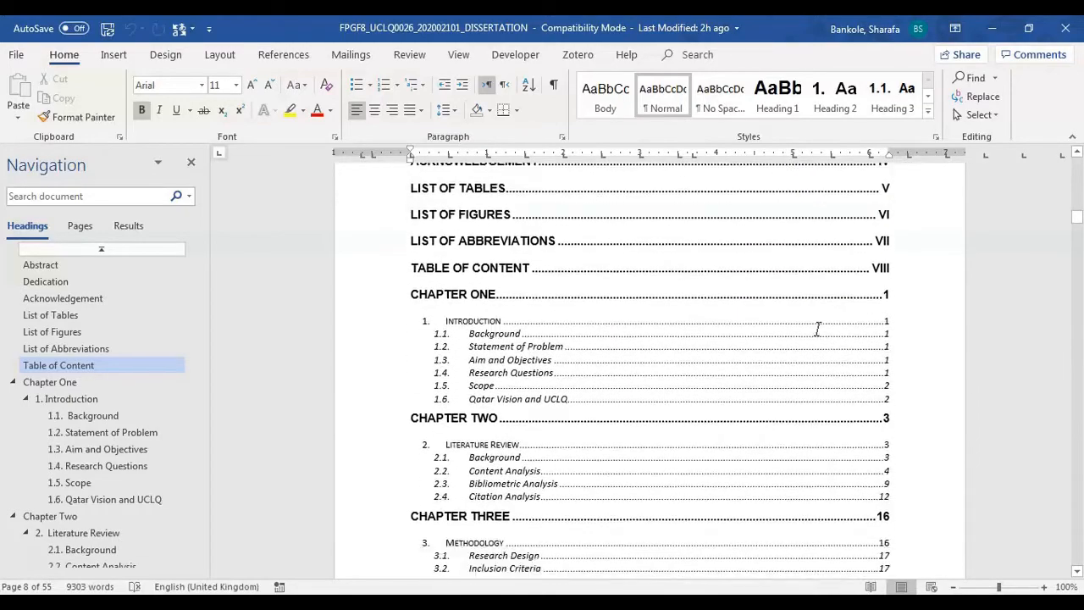
scroll(817, 329, "down", 10)
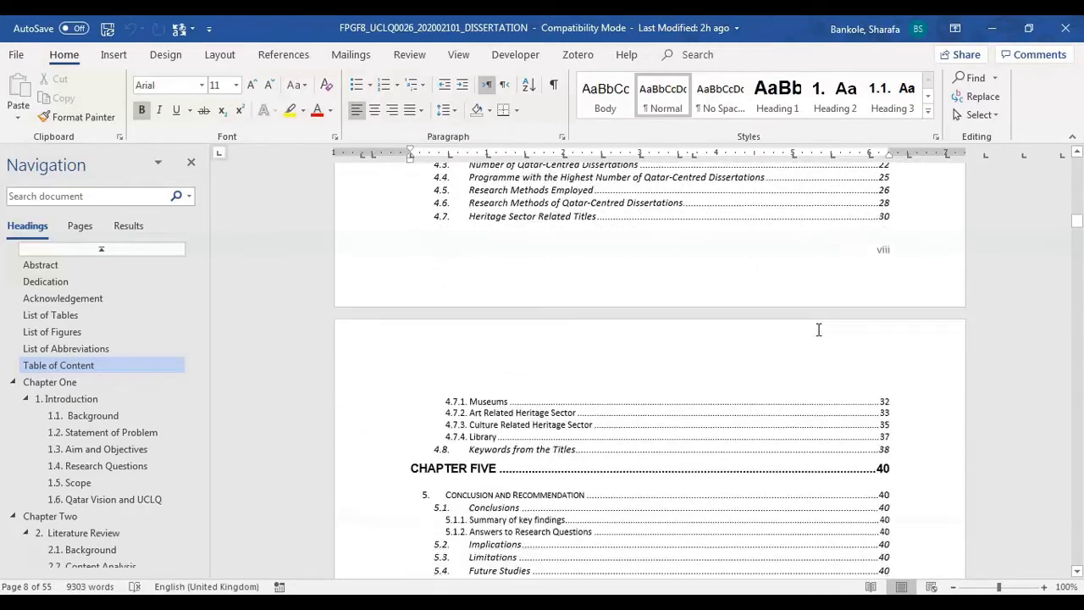
scroll(818, 329, "up", 12)
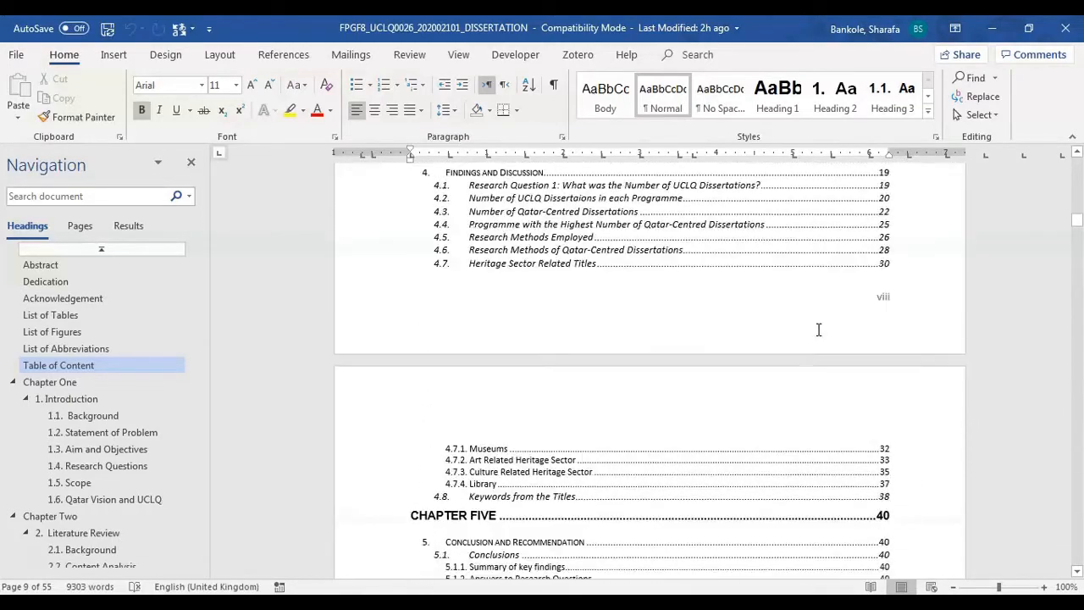
scroll(818, 329, "up", 5)
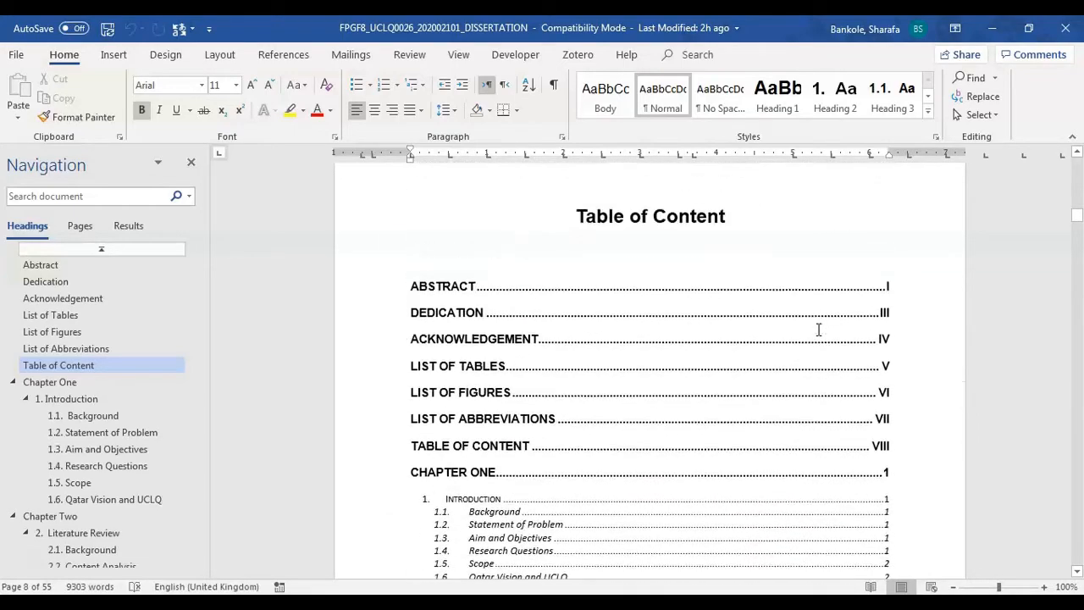
scroll(818, 330, "down", 3)
scroll(819, 330, "up", 3)
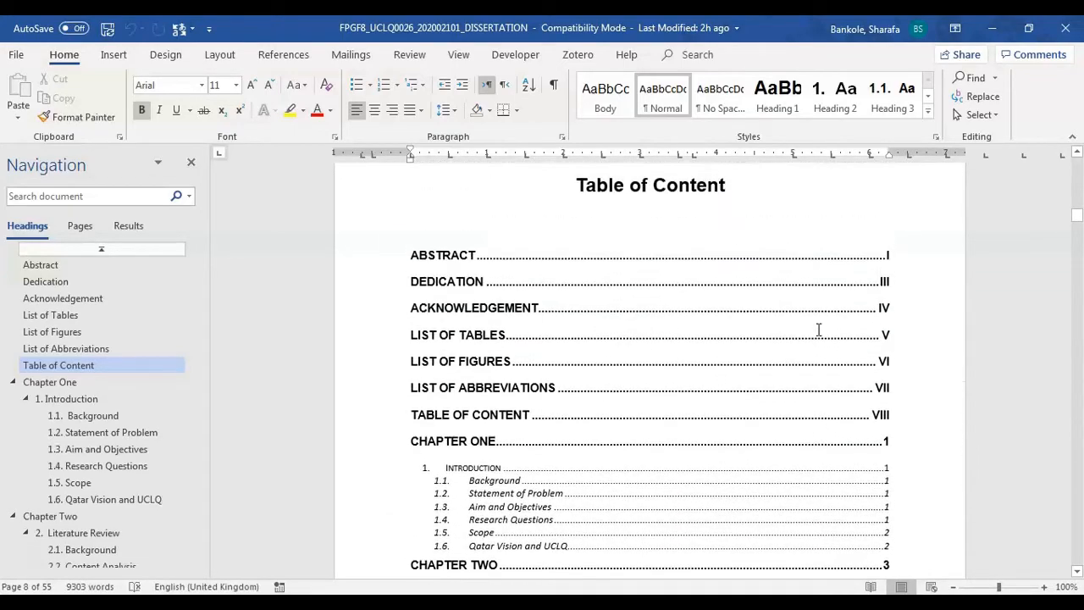
scroll(716, 330, "down", 12)
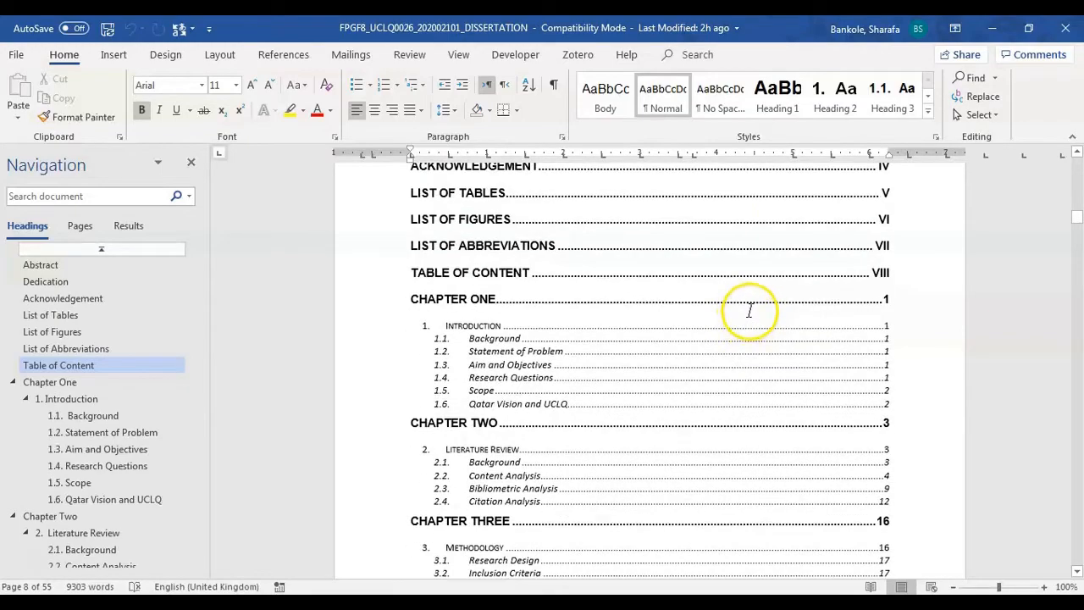
scroll(752, 312, "down", 10)
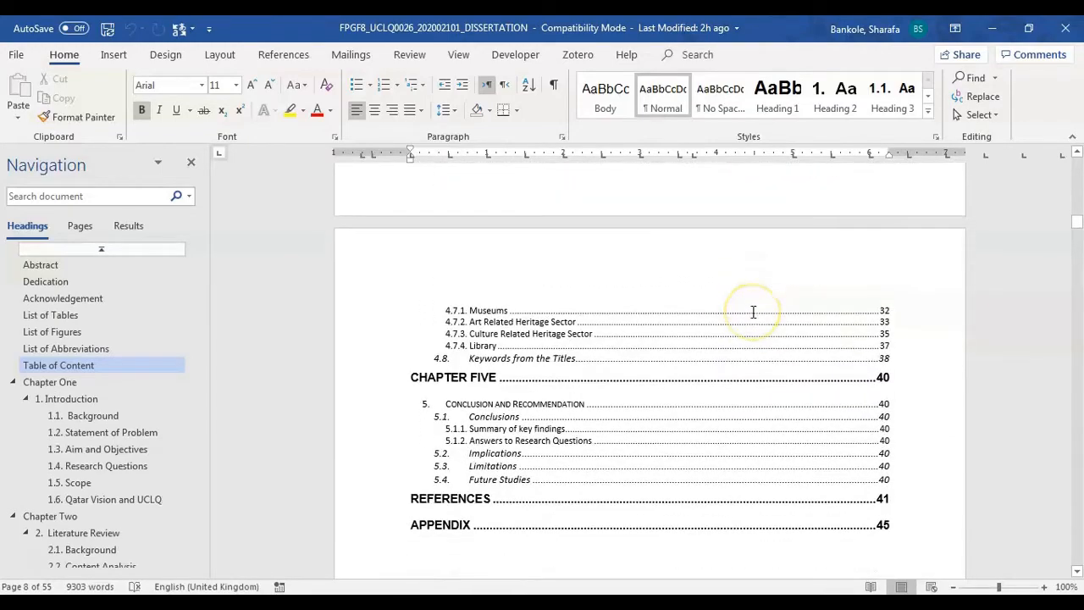
scroll(752, 312, "up", 6)
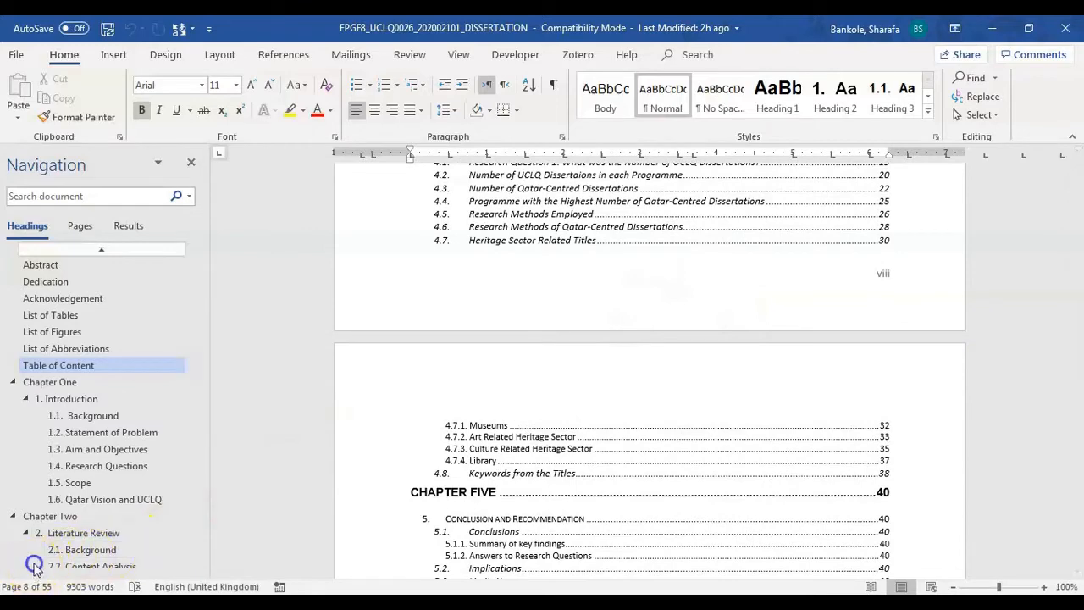
scroll(709, 394, "down", 3)
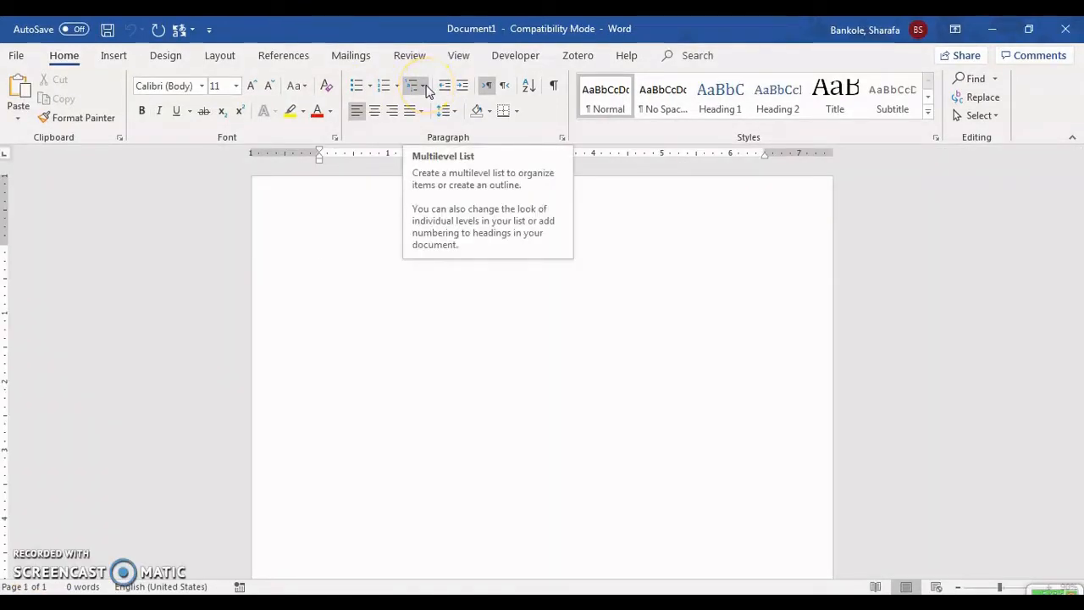
- Start defining a new multilevel list in the blank document and clear the number formatting of level 1
left_click(425, 86)
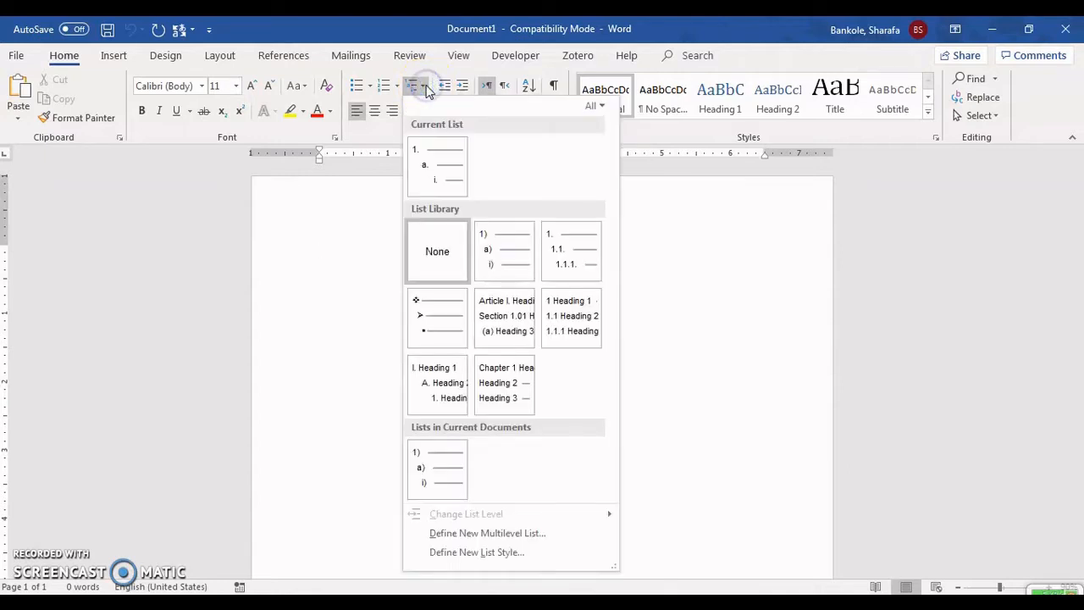
left_click(491, 542)
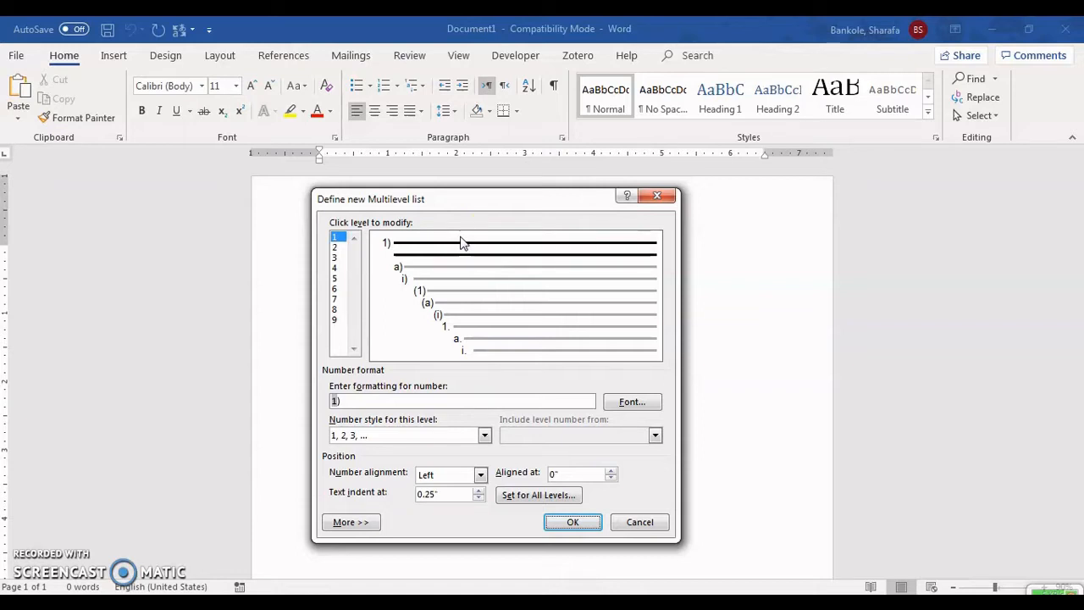
left_click(338, 241)
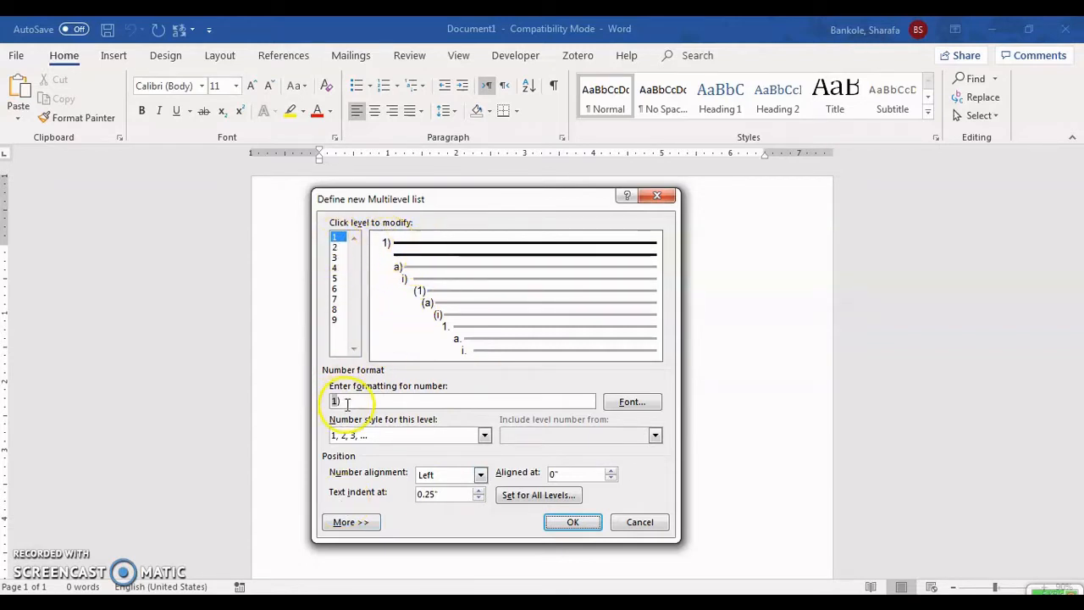
left_click_drag(347, 404, 318, 408)
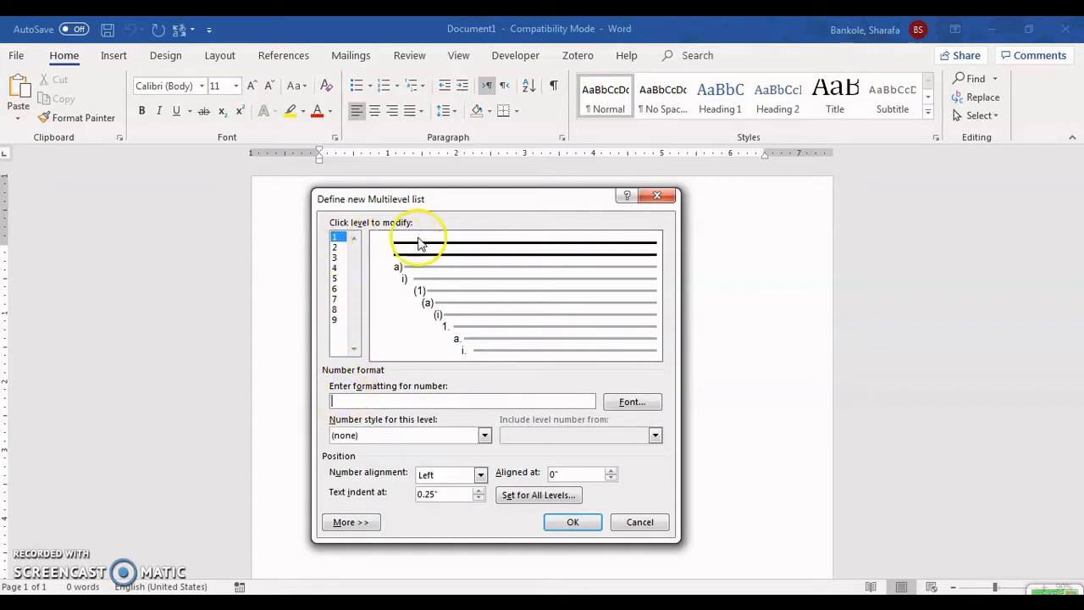
- Expand the multilevel list options and set level 1's number alignment to Centered, aligned at 3.25"
left_click(348, 522)
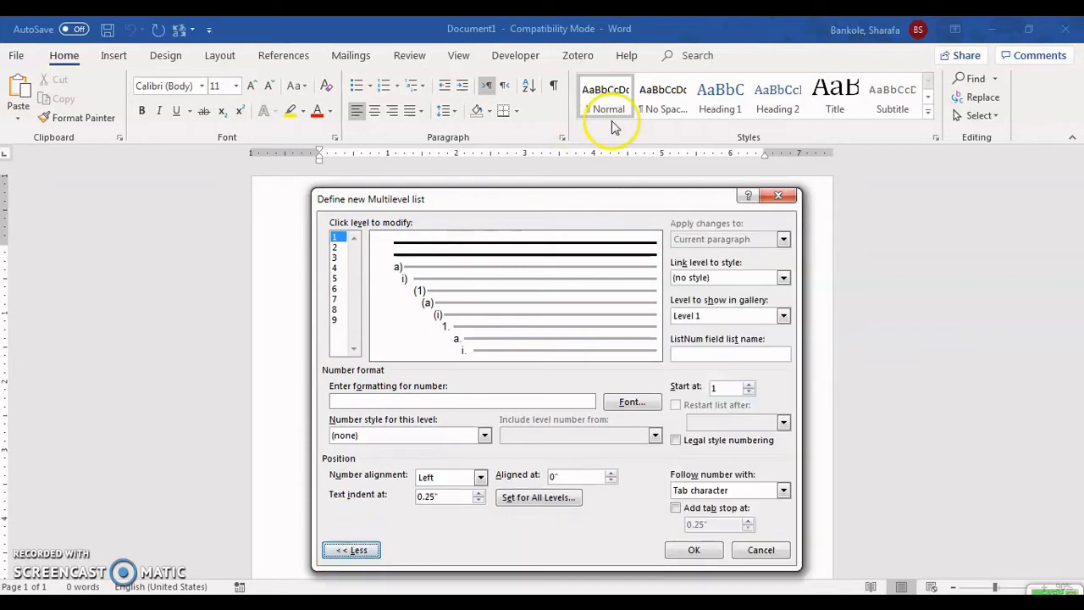
left_click_drag(546, 195, 544, 193)
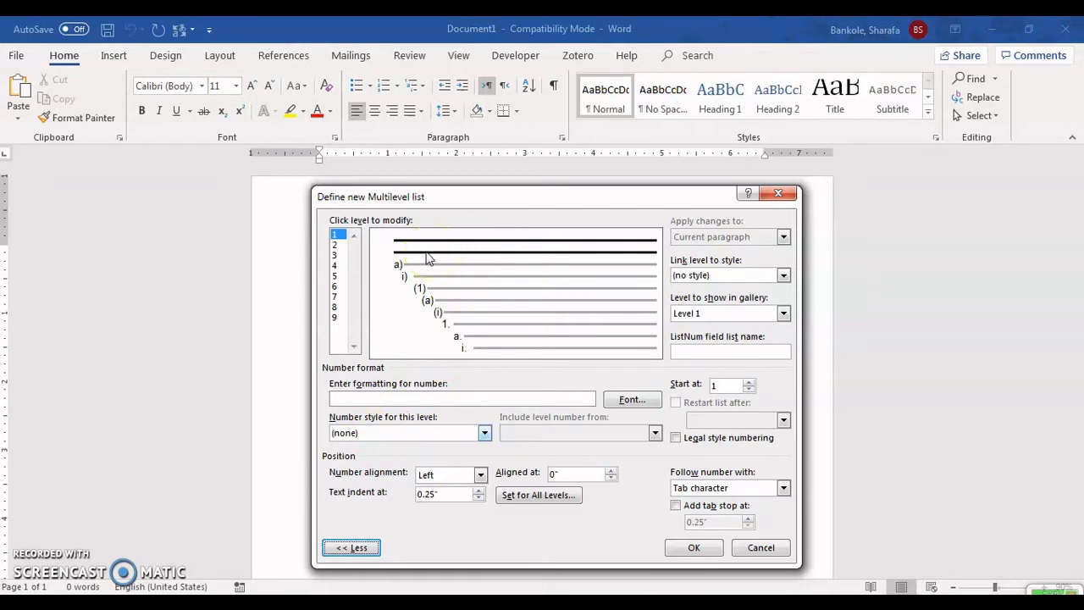
left_click(480, 475)
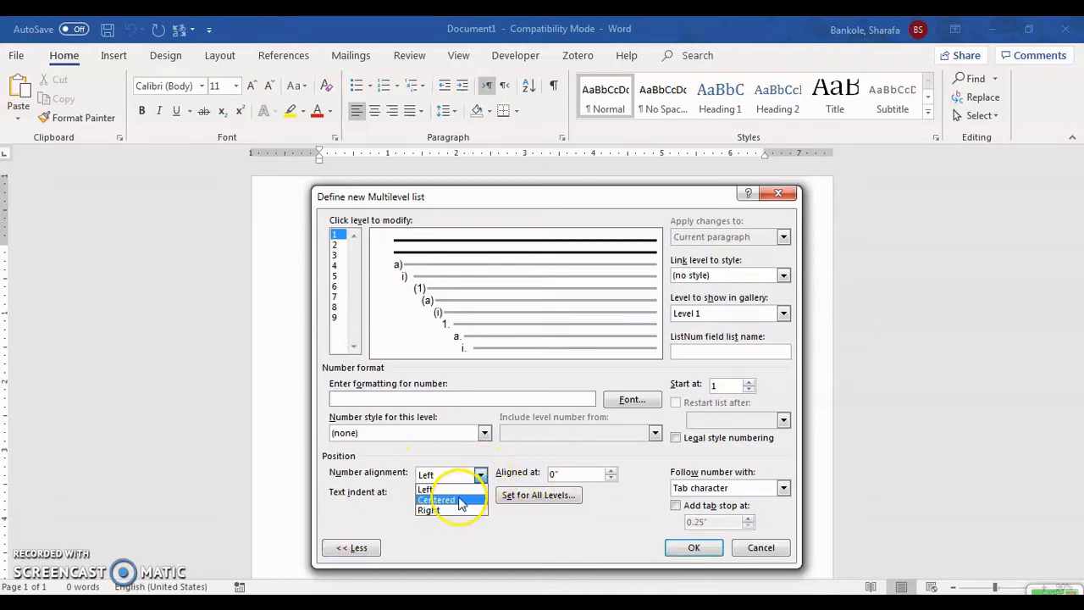
left_click(458, 500)
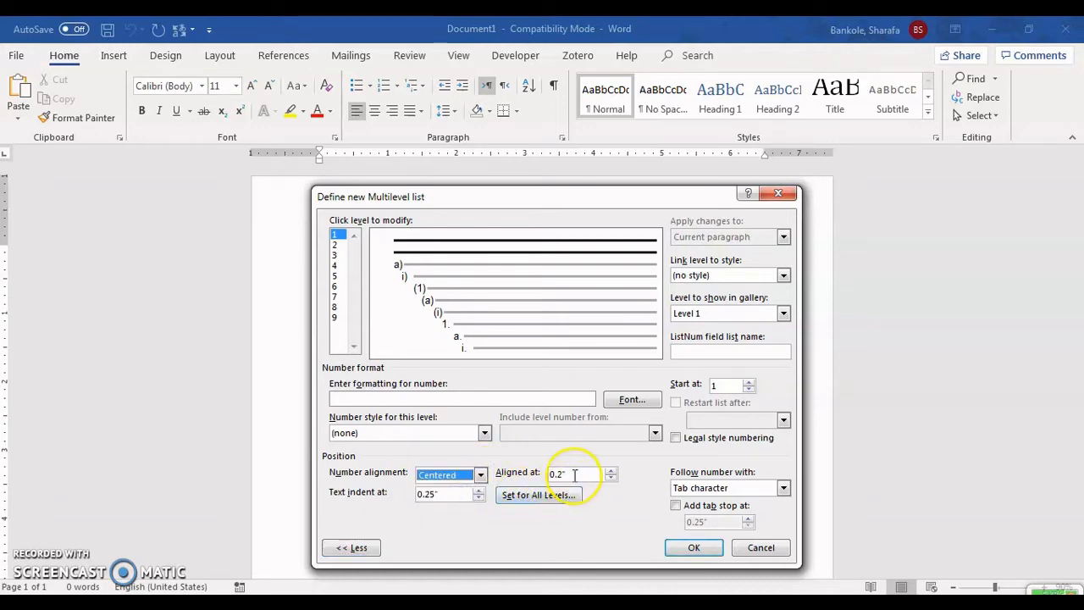
left_click_drag(574, 475, 529, 476)
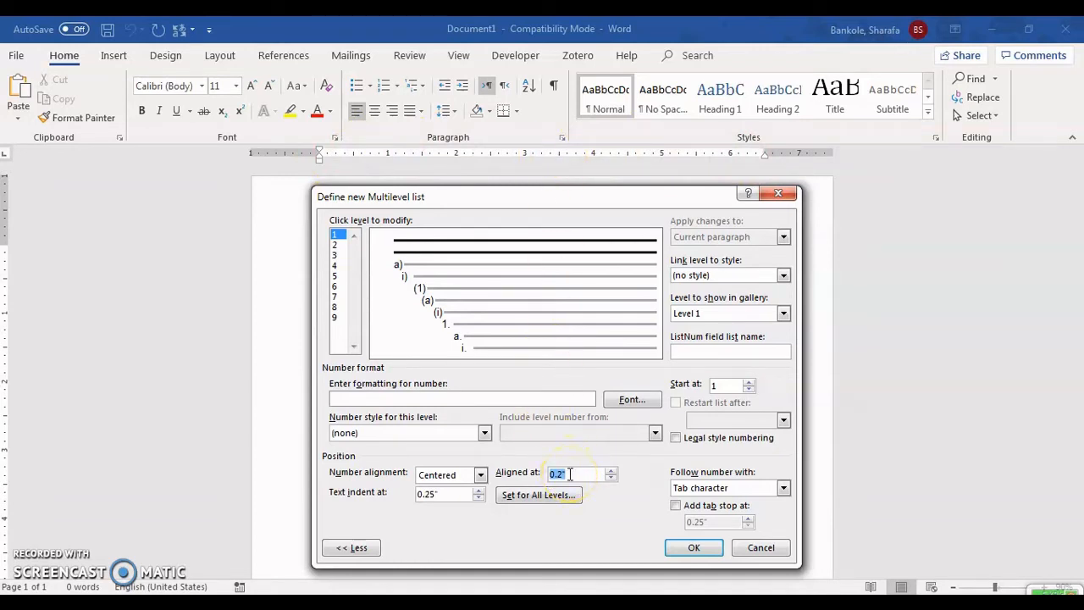
type("3")
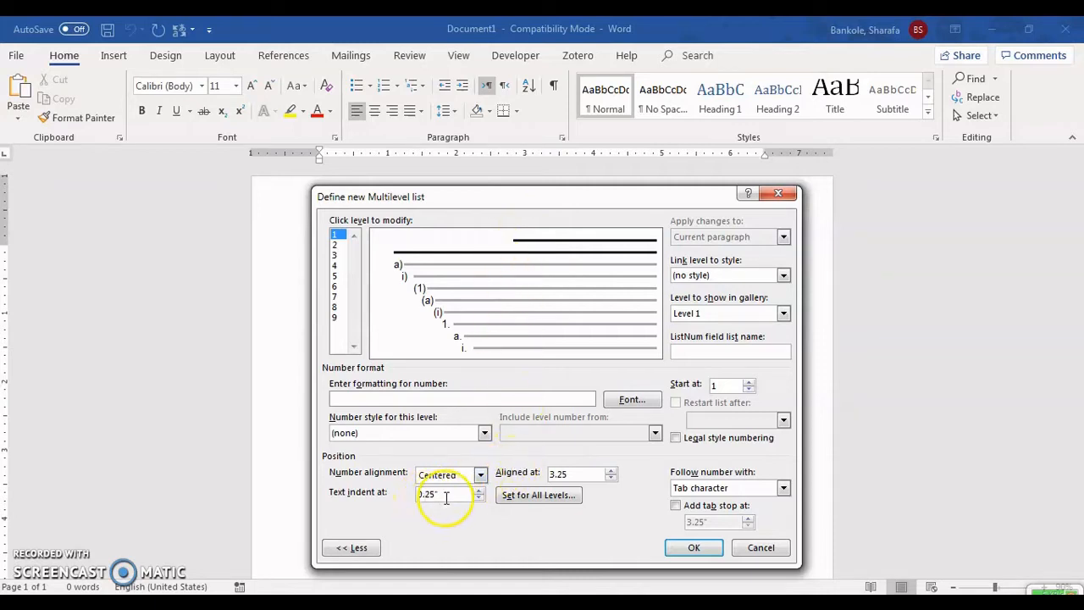
- Set level 1's text indent to 0 and link the level to the Heading 1 style
left_click_drag(443, 495, 383, 495)
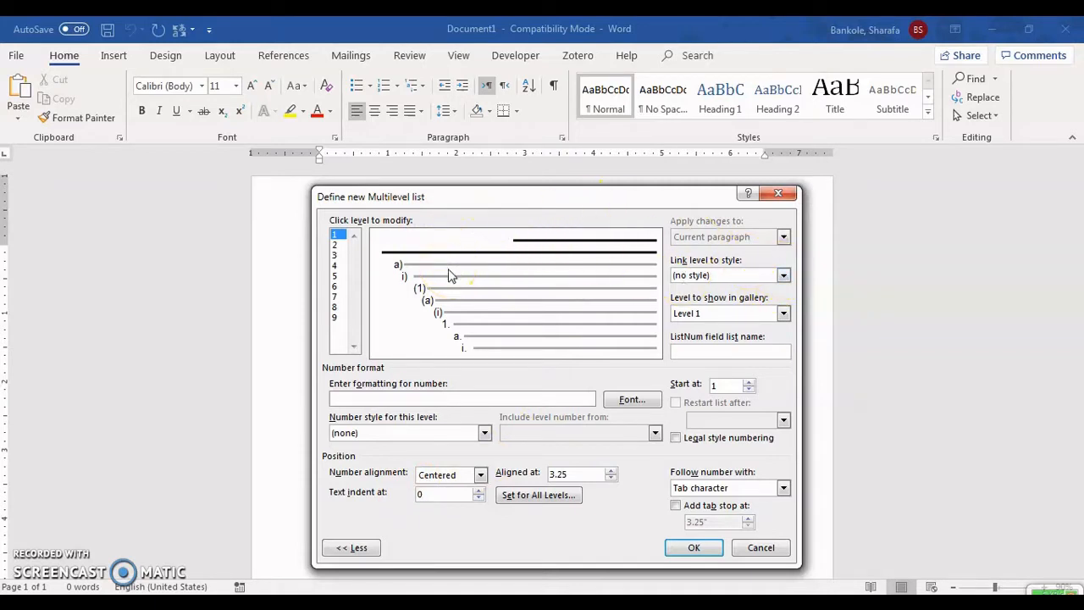
left_click(783, 275)
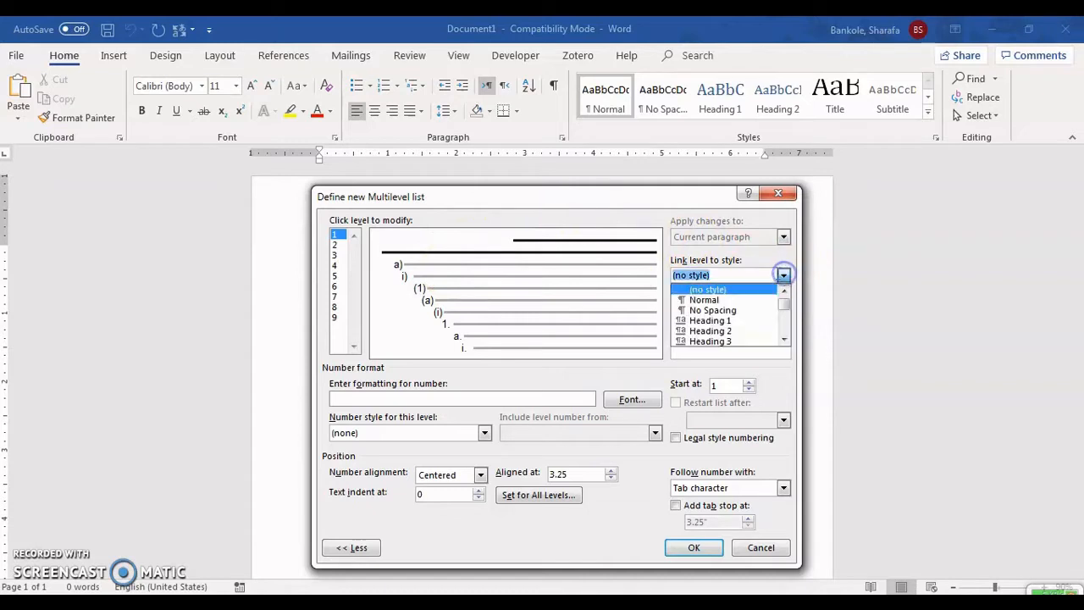
left_click(711, 321)
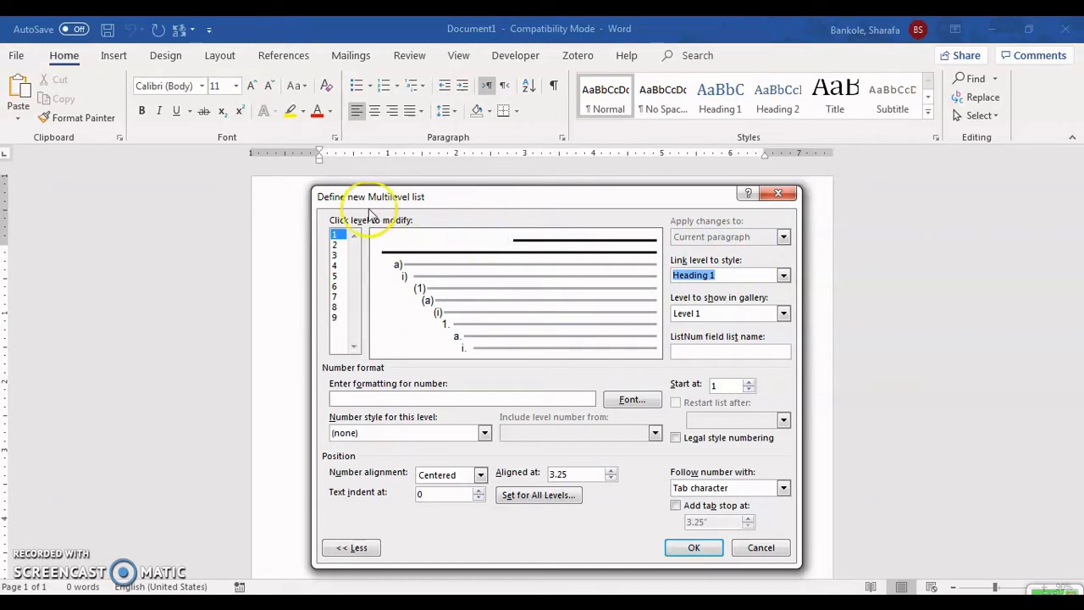
- Replace the number formatting of level 2 with the text "Chapter"
left_click(336, 246)
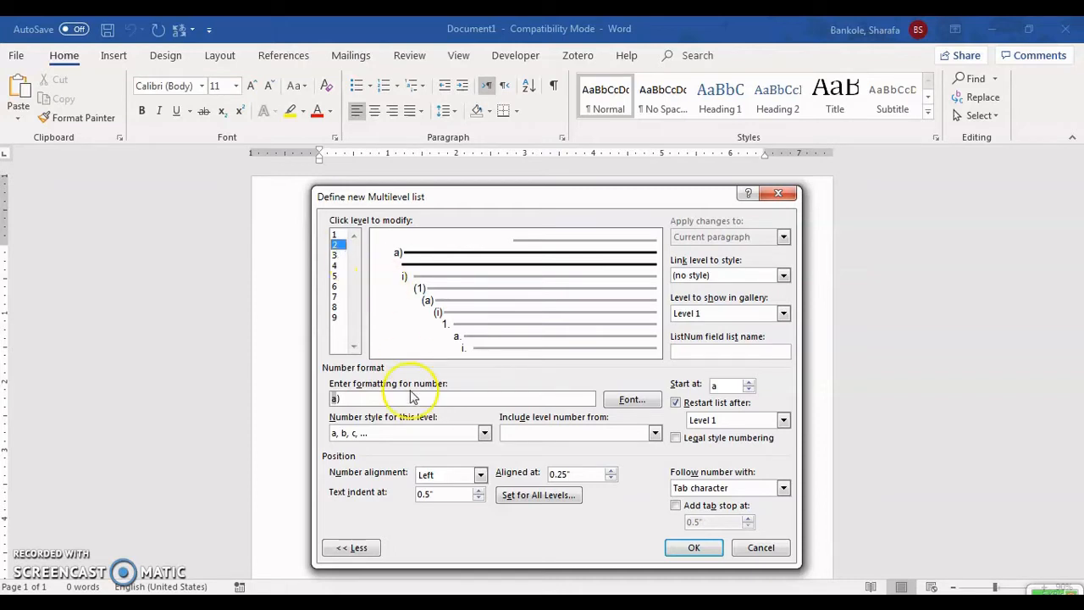
left_click(345, 398)
left_click_drag(347, 398, 293, 408)
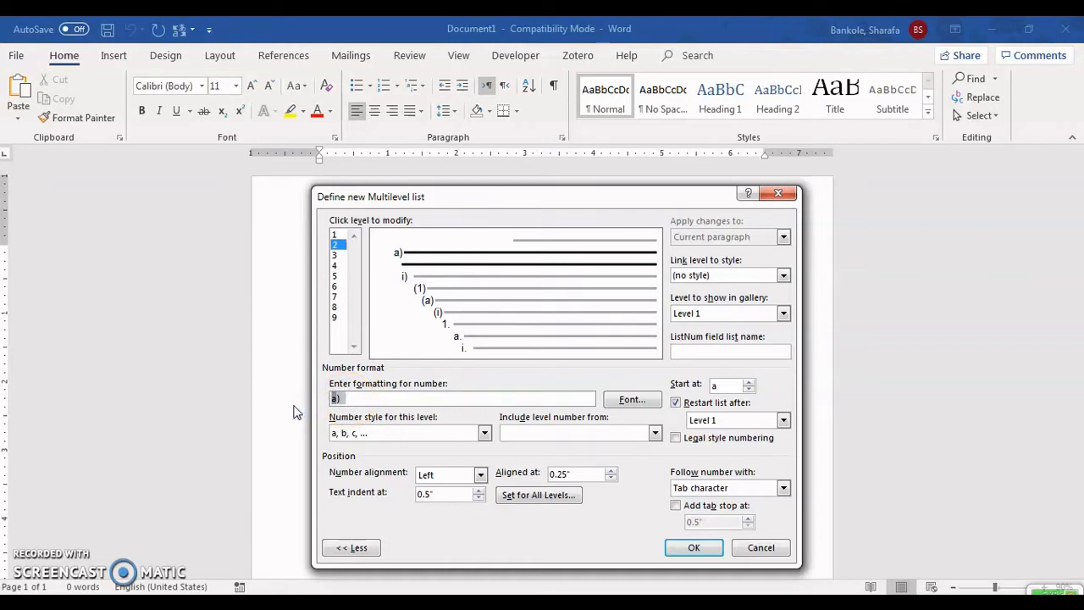
type("Chap")
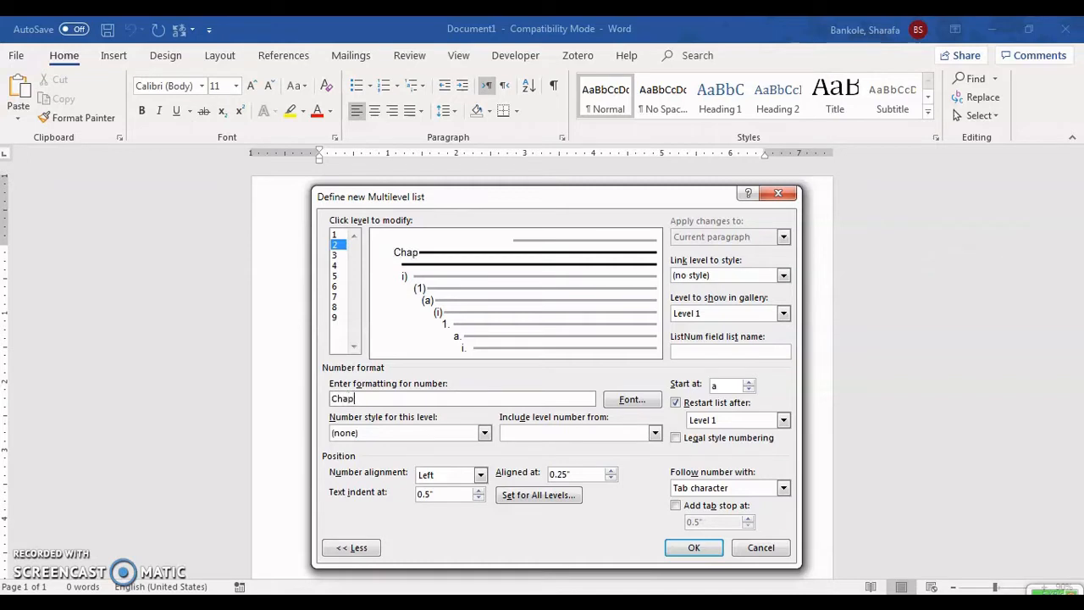
type("ter")
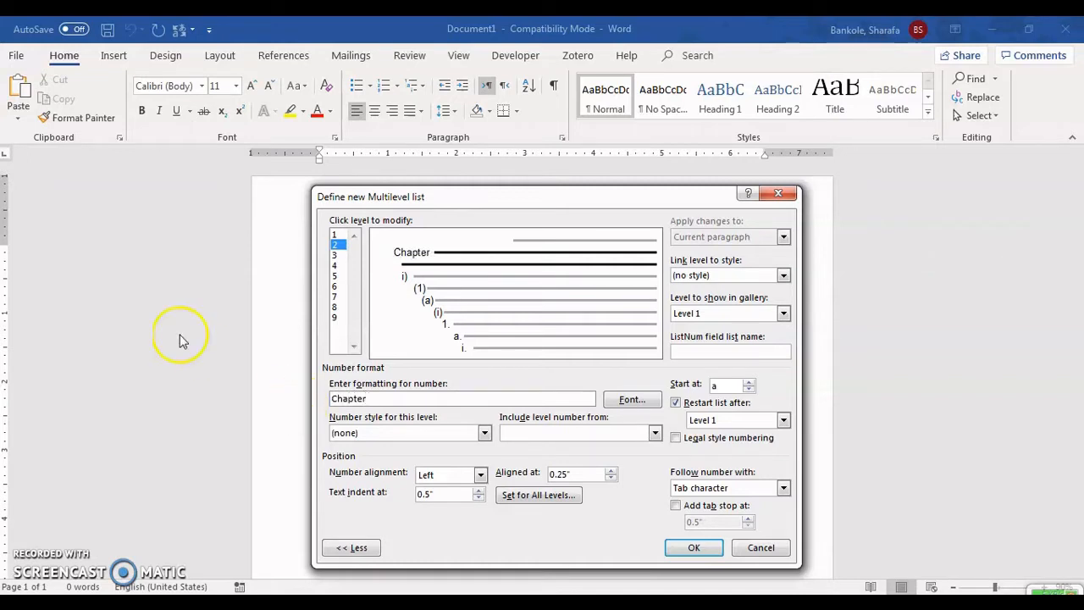
- Add the One, Two, Three number style after "Chapter" on level 2 and turn off restarting the list
left_click(485, 433)
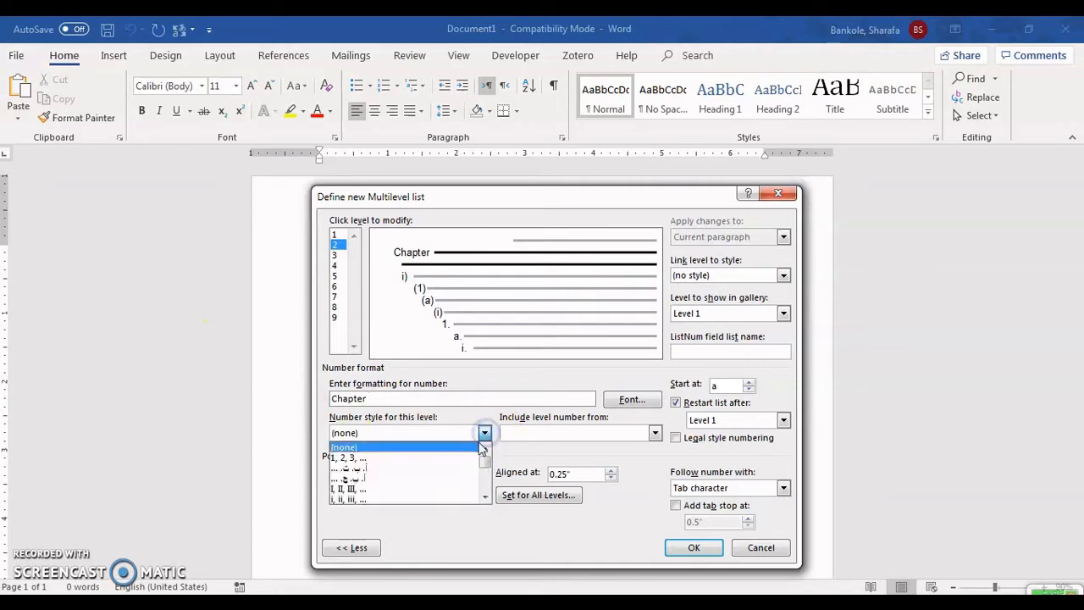
left_click_drag(484, 451, 489, 480)
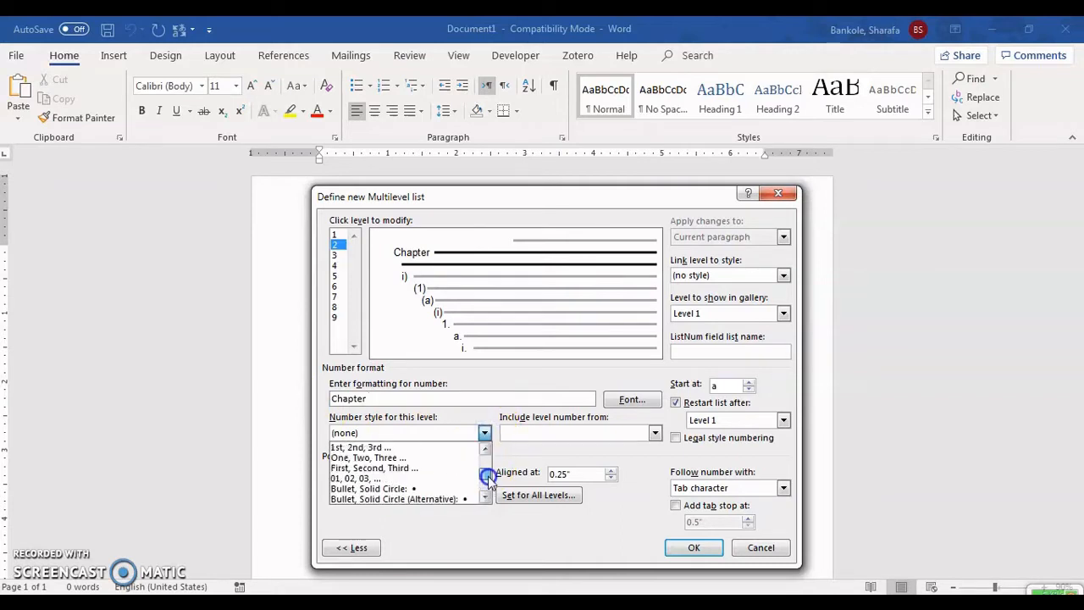
left_click(386, 458)
left_click(411, 393)
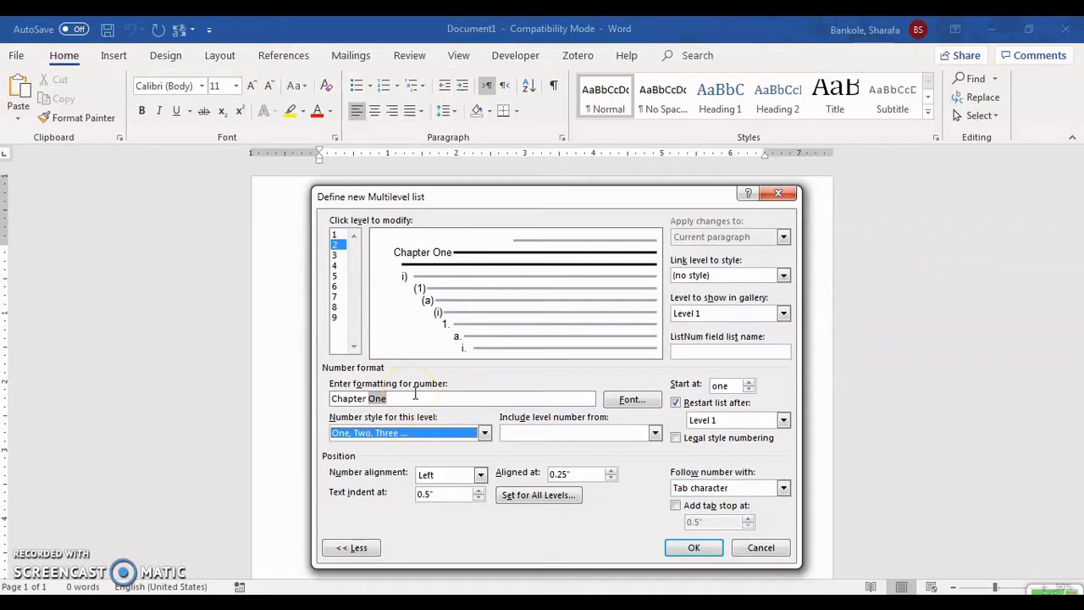
left_click(461, 399)
left_click(675, 403)
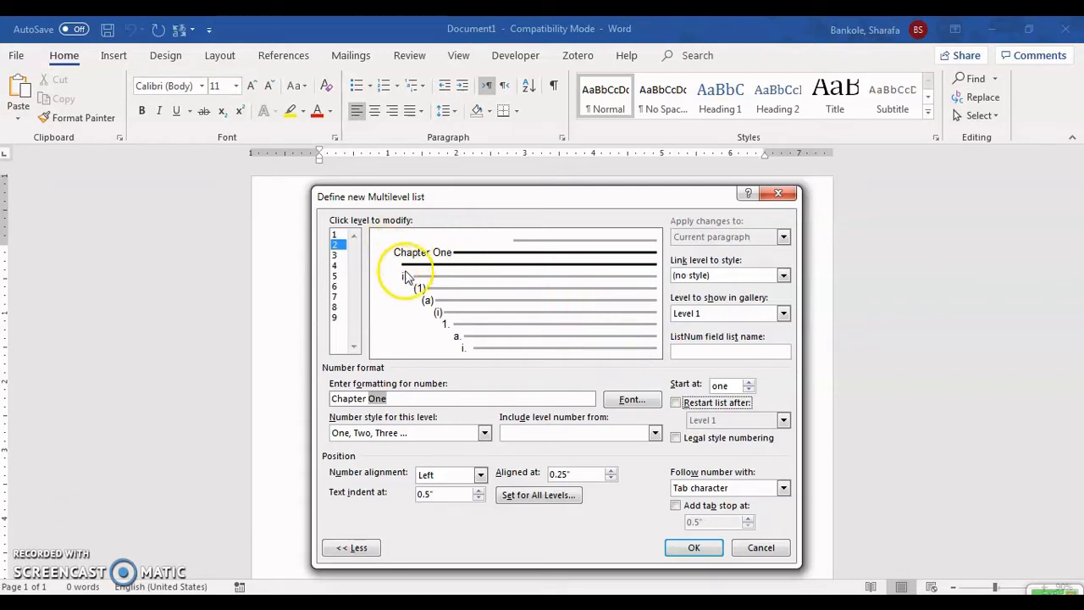
- Set level 2's number alignment to Centered, aligned at 3.25", with a text indent of 0
left_click(480, 477)
left_click(466, 495)
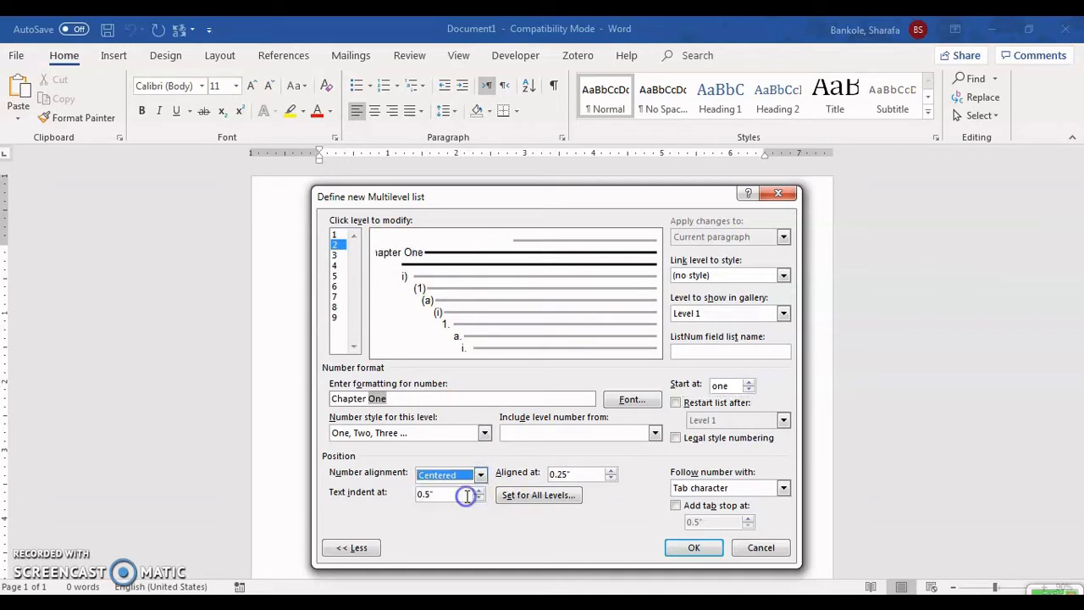
left_click(582, 471)
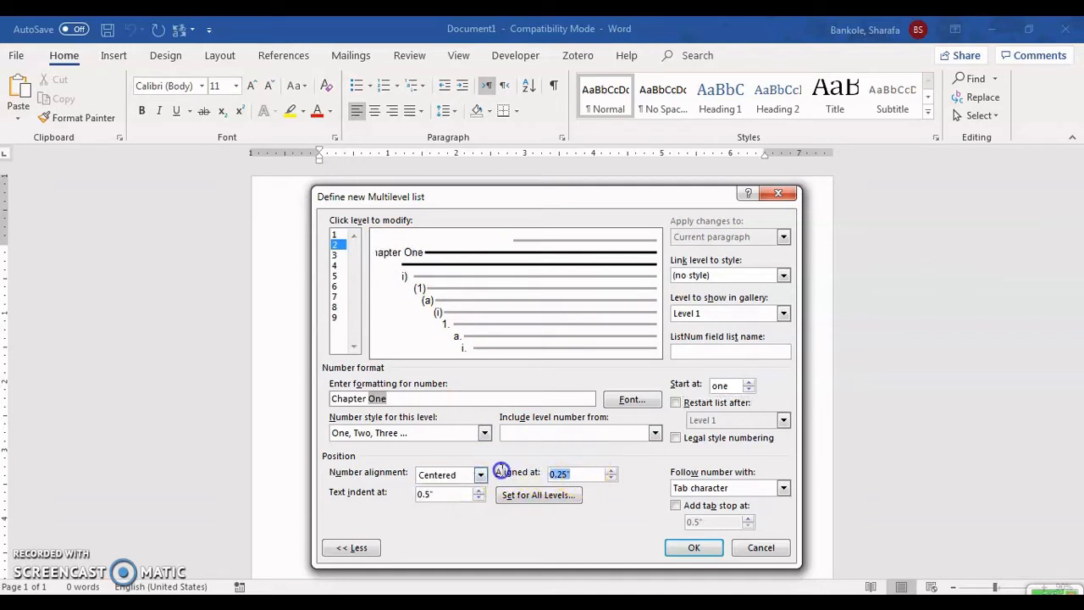
type("3.25")
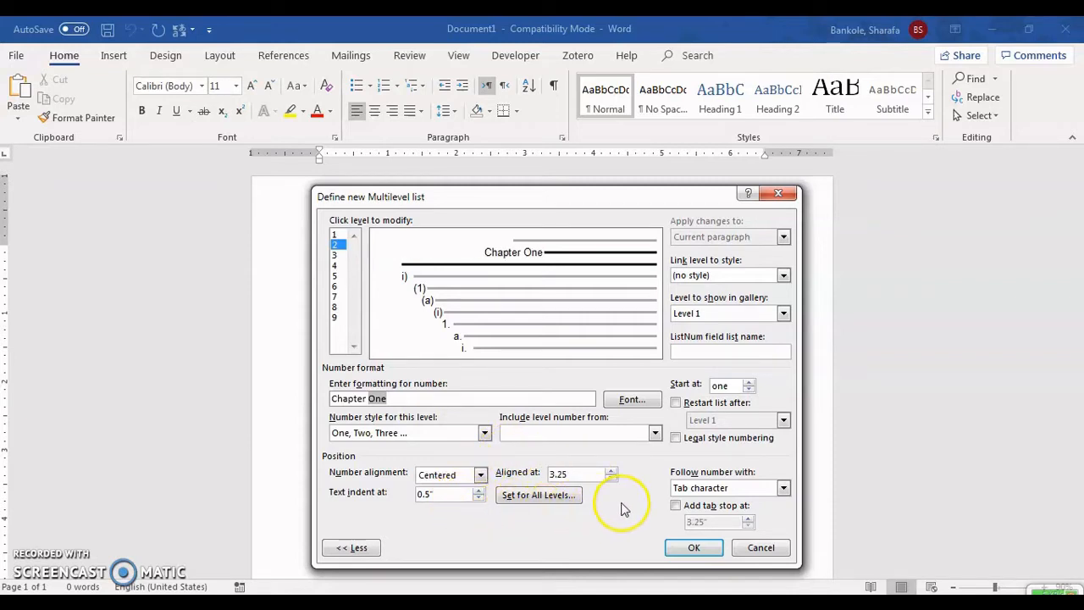
left_click(373, 500)
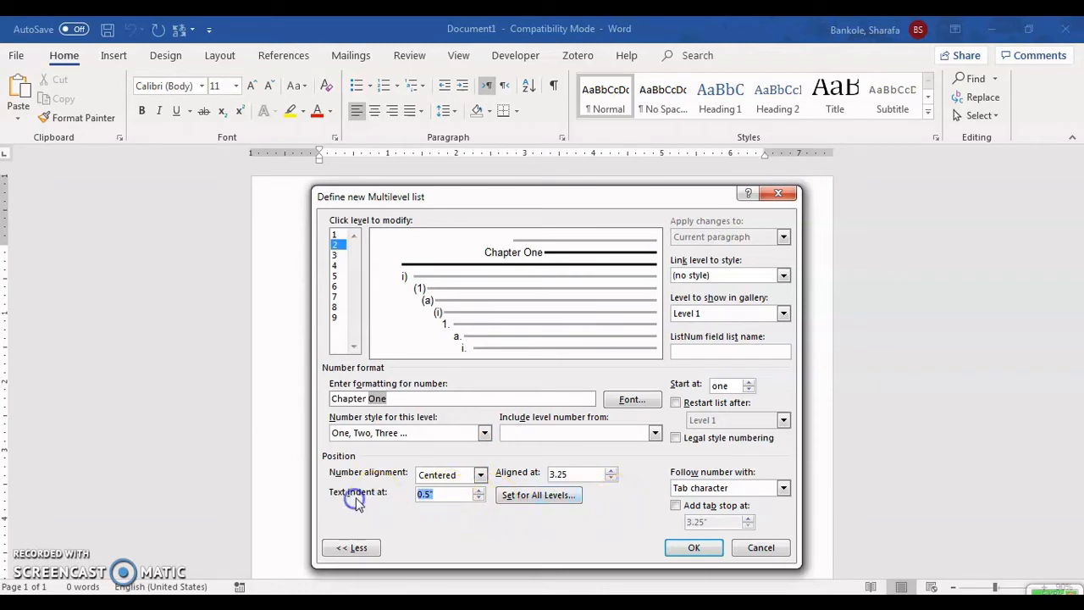
type("0")
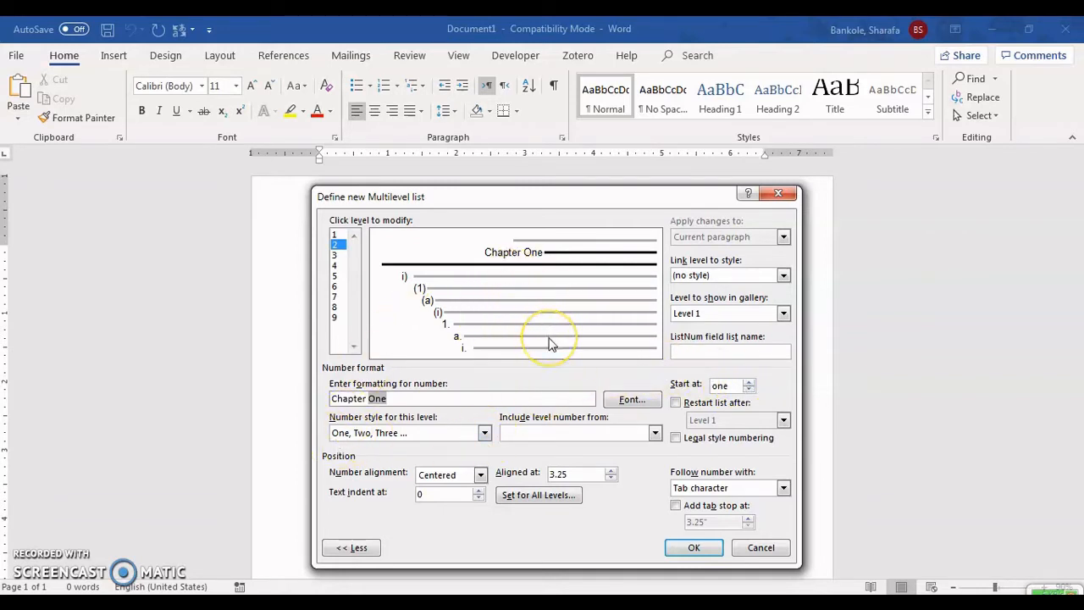
- Link level 2 of the multilevel list to the Heading 2 style
left_click(335, 255)
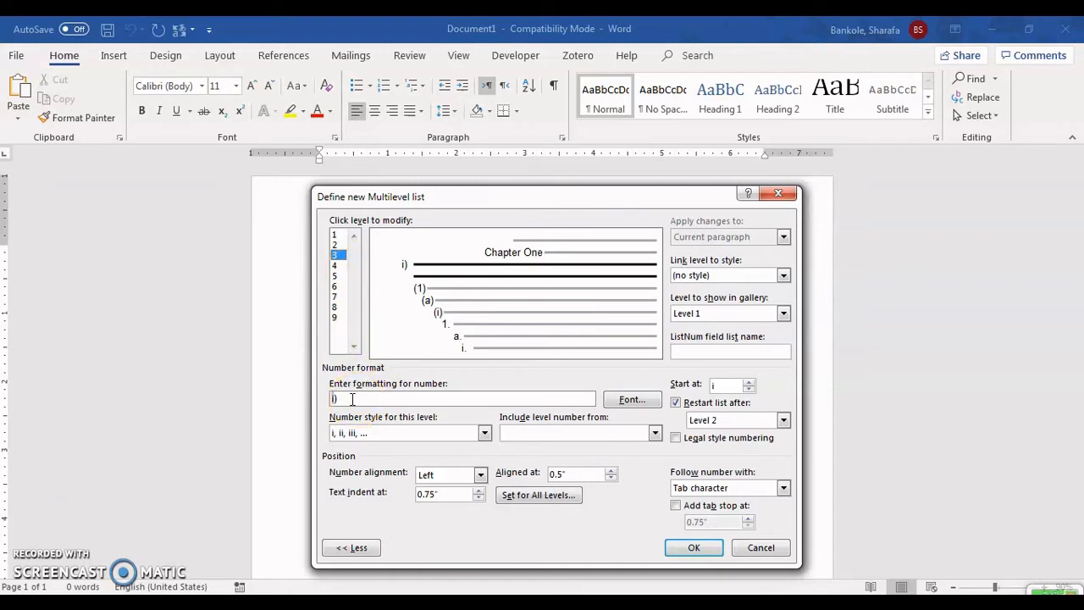
left_click(335, 241)
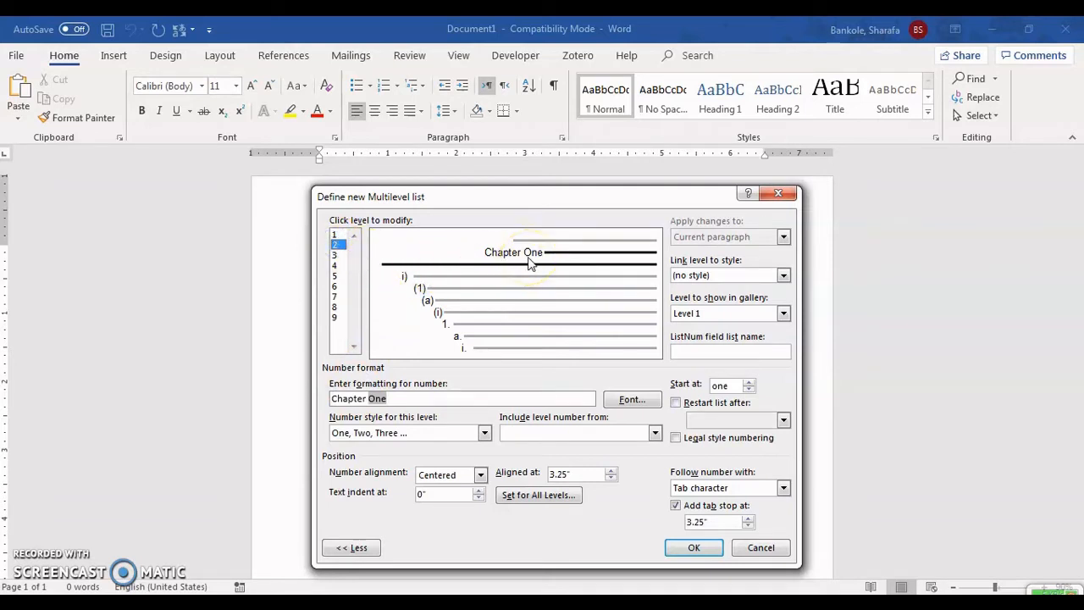
left_click(783, 275)
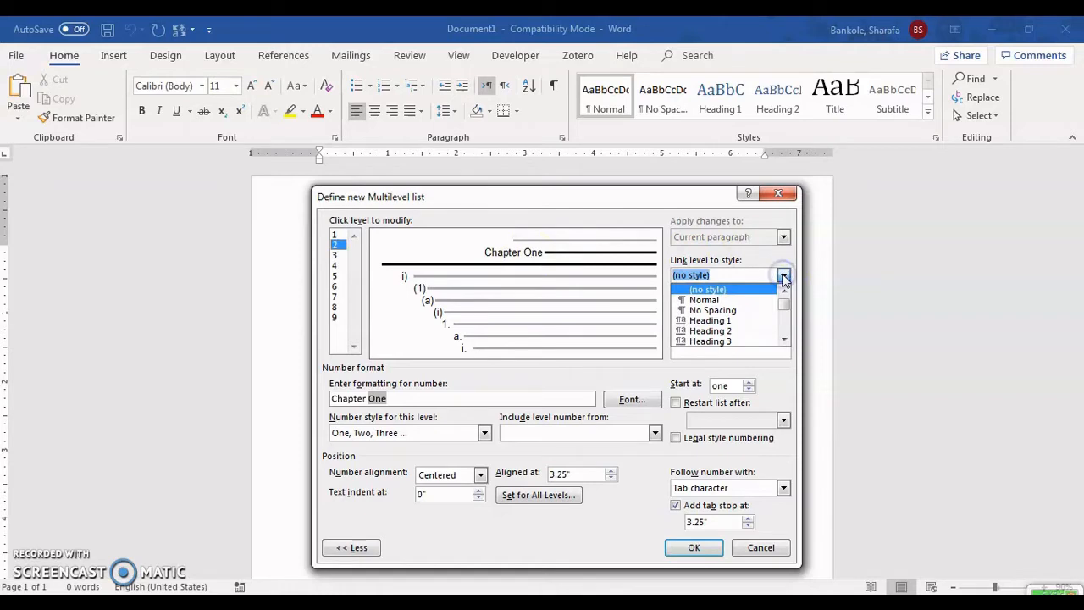
left_click(716, 329)
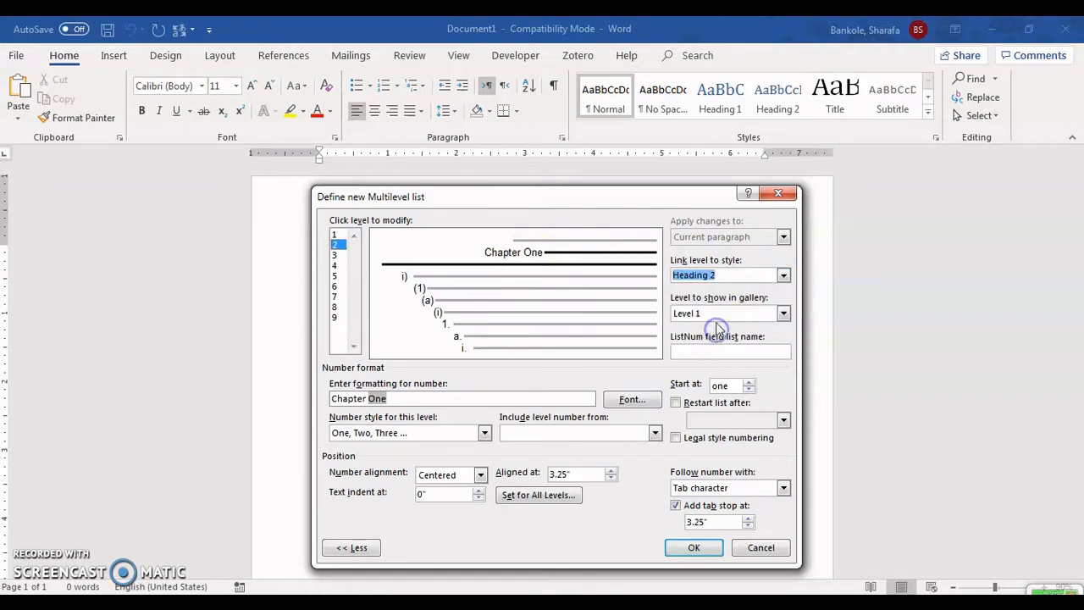
left_click(721, 275)
- Replace level 3's number formatting with the 1, 2, 3 style followed by a period, and turn off restarting the list
left_click(335, 255)
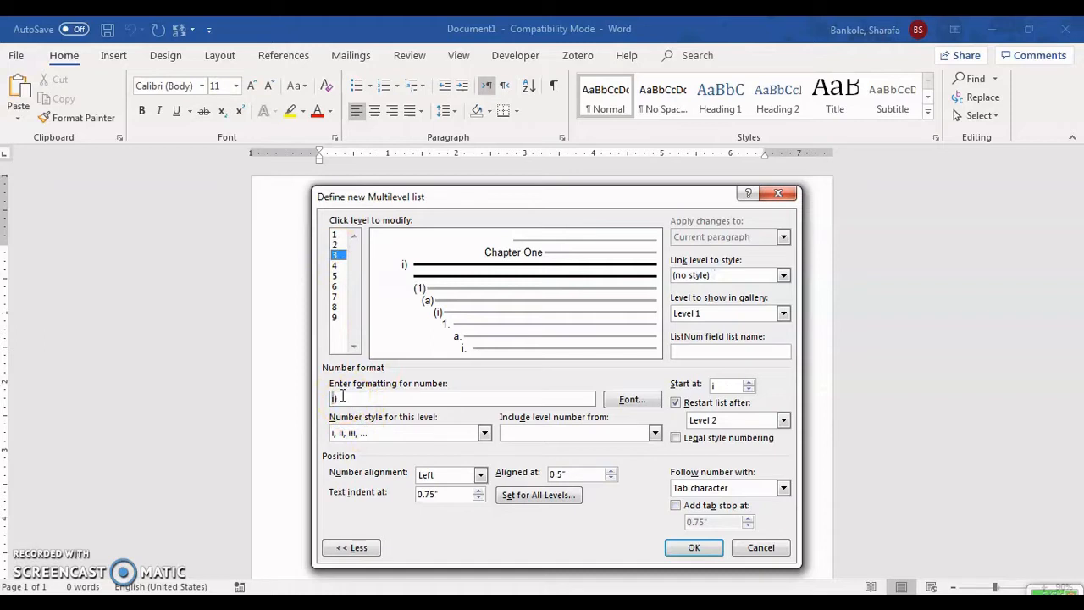
left_click_drag(342, 396, 323, 400)
key("BackSpace")
left_click(332, 398)
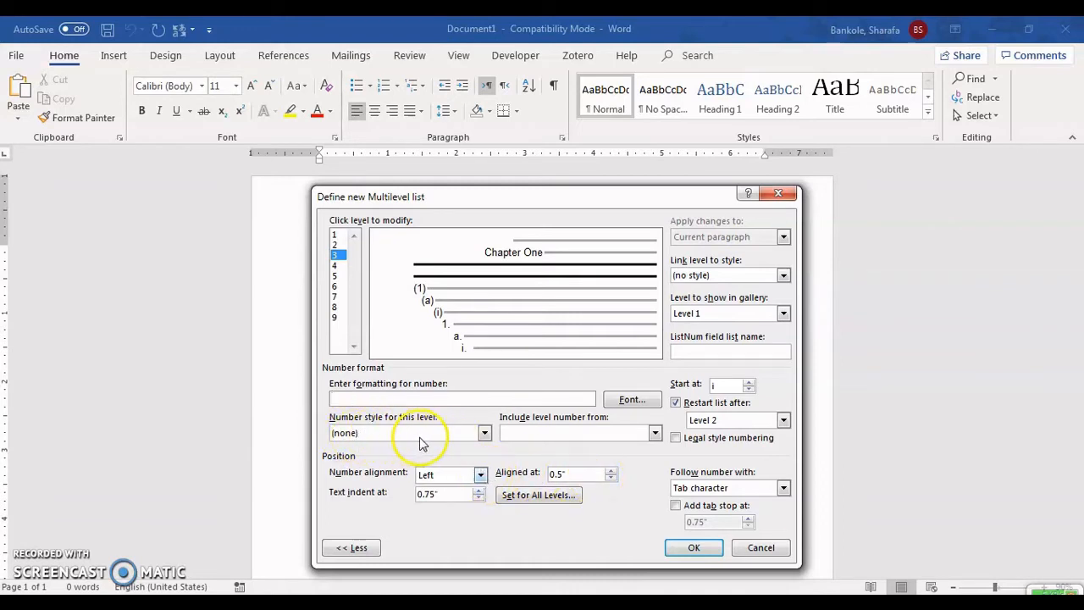
left_click(485, 433)
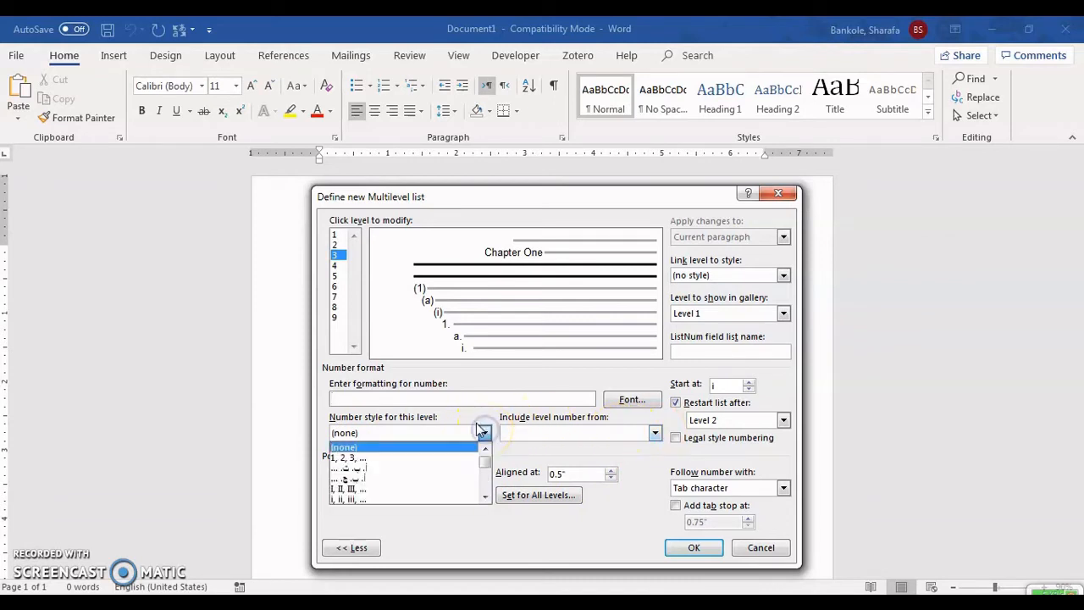
left_click(368, 457)
left_click(361, 397)
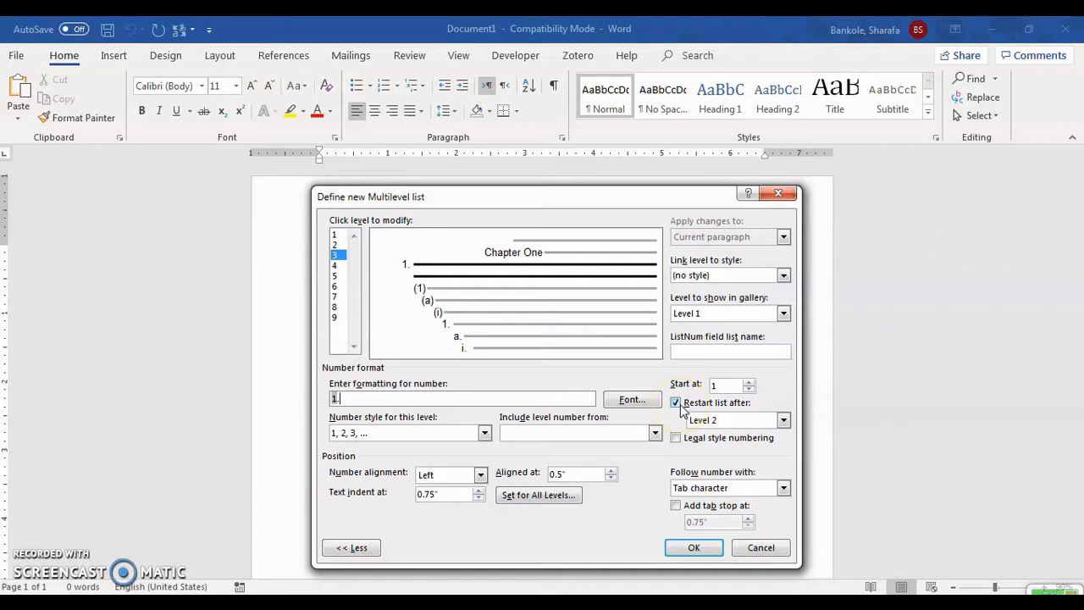
left_click(681, 403)
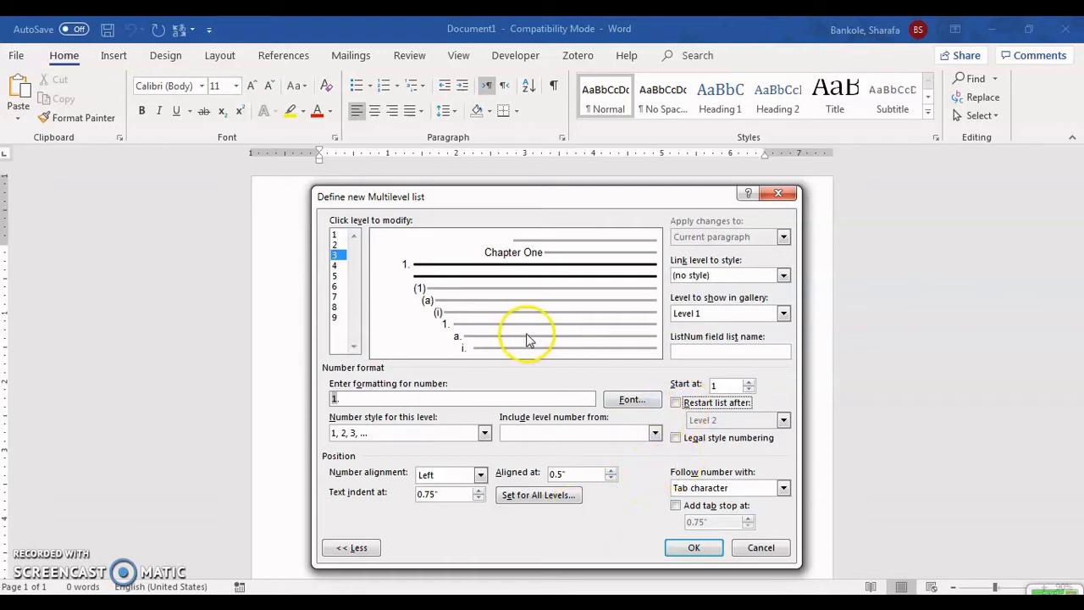
- Clear the existing number formatting of level 4
left_click(333, 267)
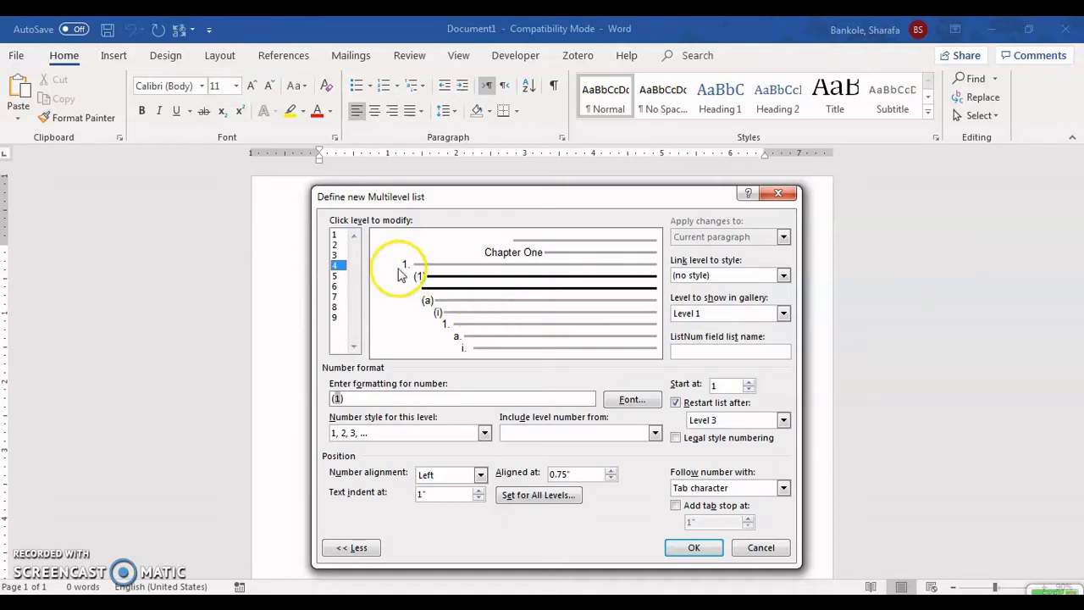
left_click(356, 398)
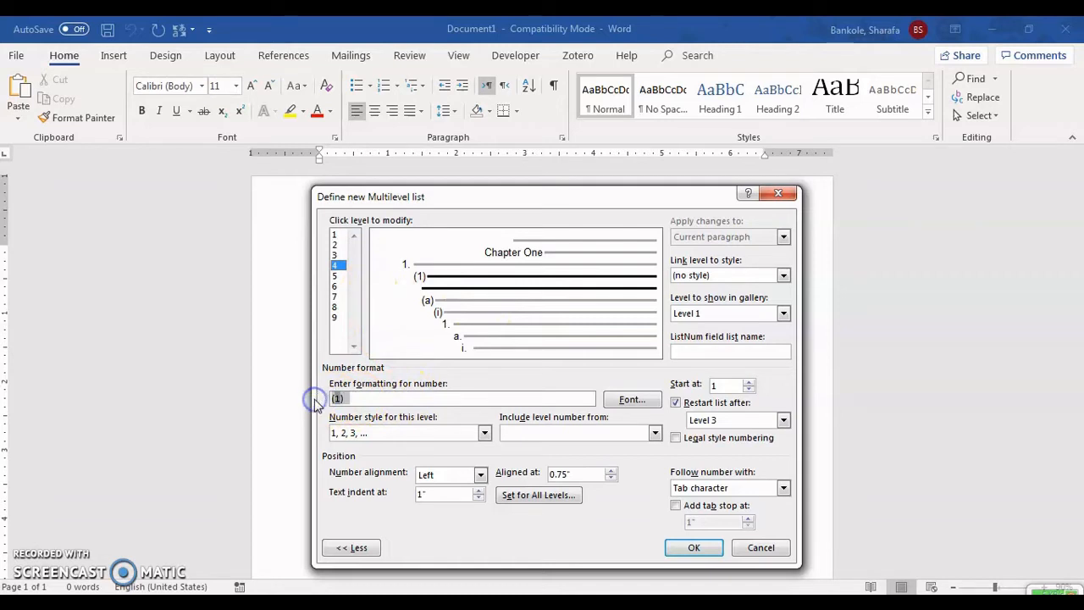
key("Delete")
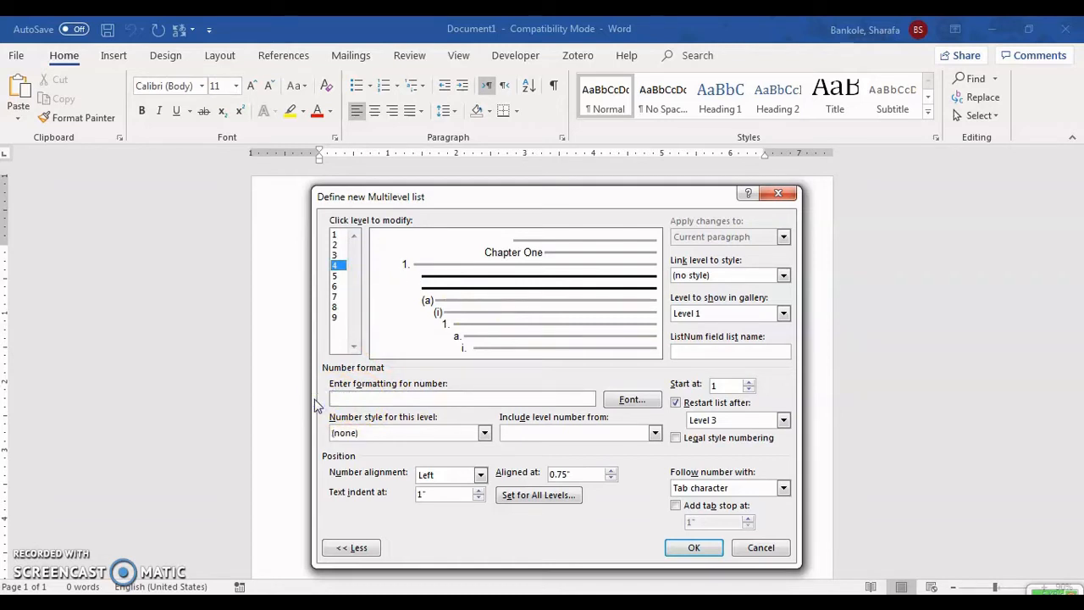
left_click(329, 398)
- Turn on legal style numbering for level 4 and include the level number from Level 3, followed by a period
left_click(655, 434)
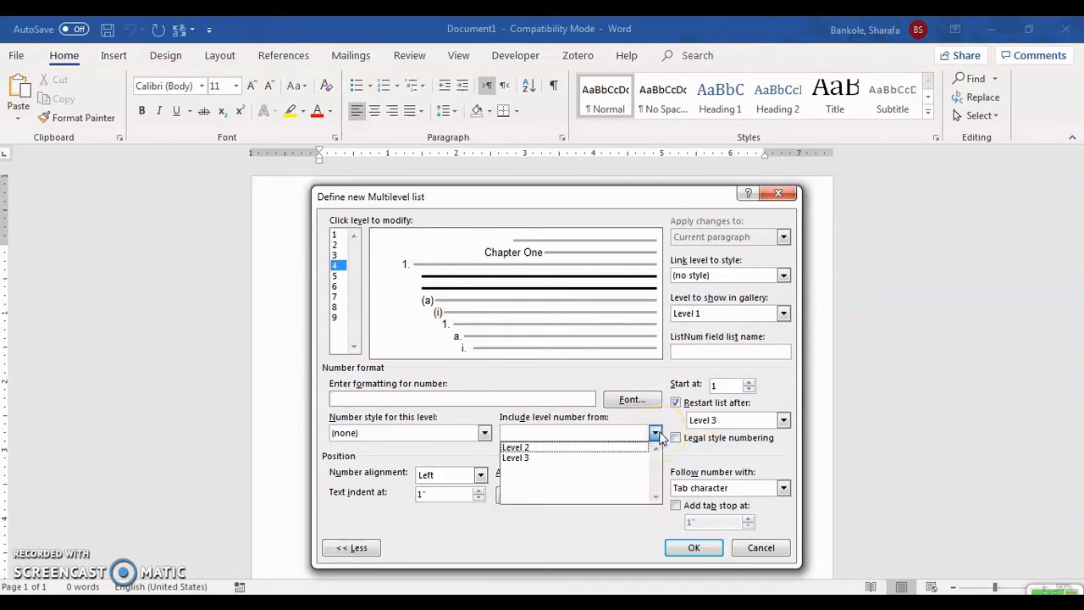
left_click(662, 416)
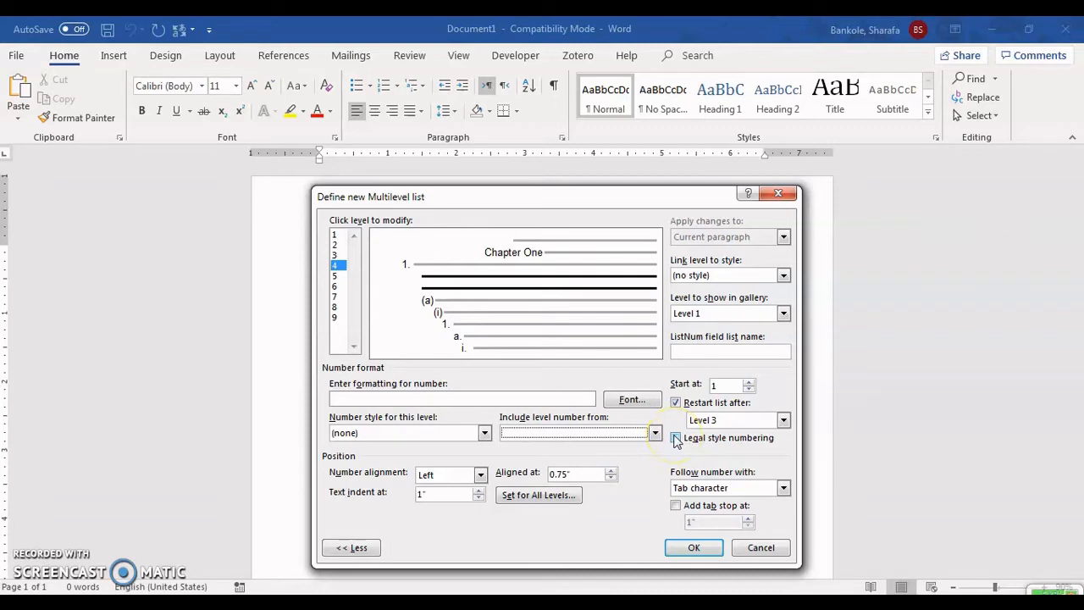
left_click(675, 437)
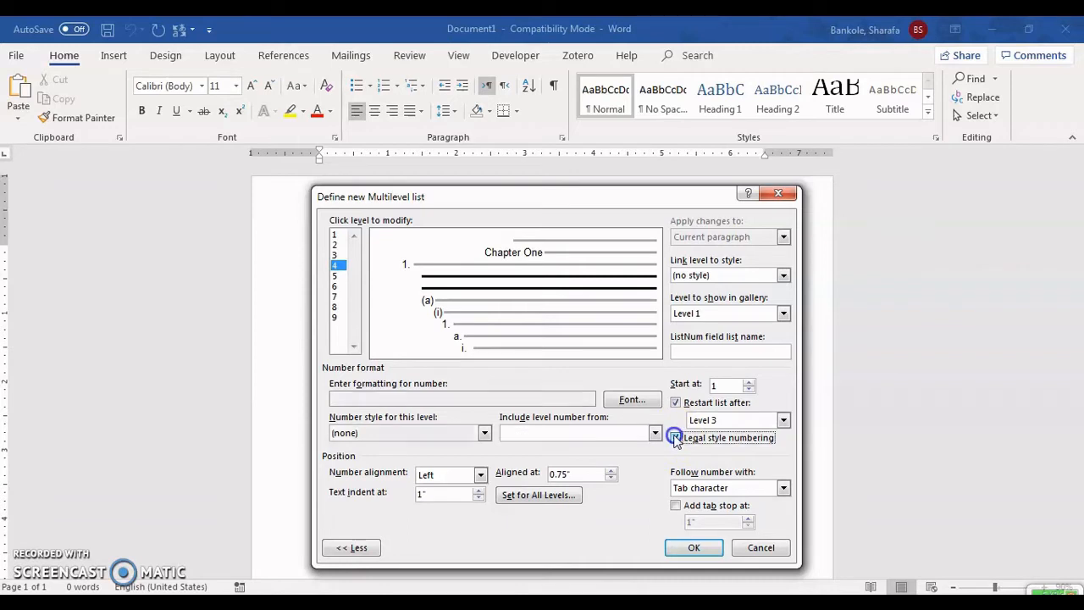
left_click(656, 433)
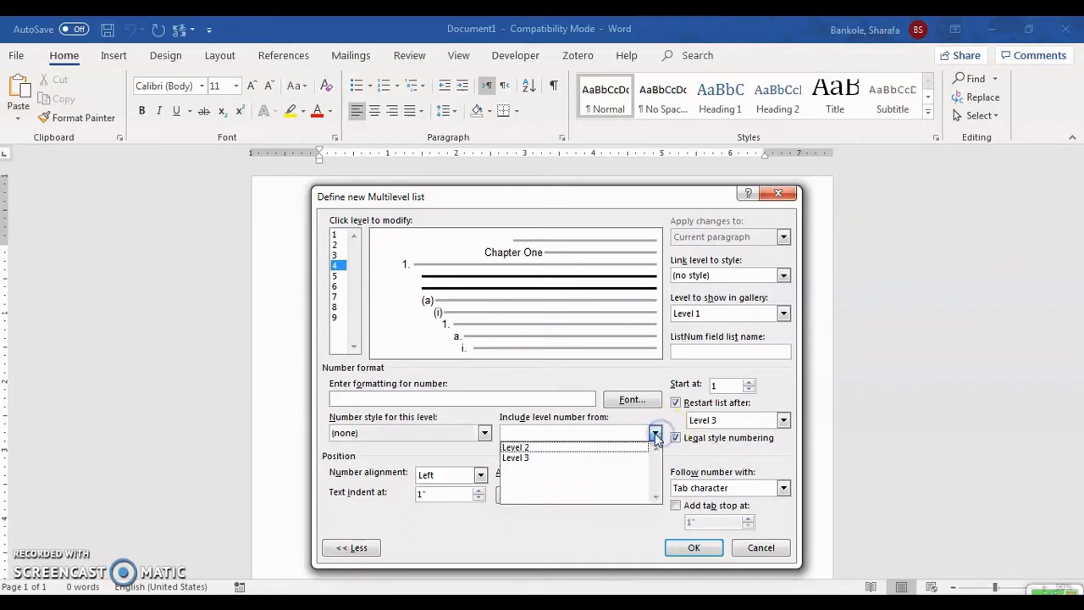
left_click(524, 457)
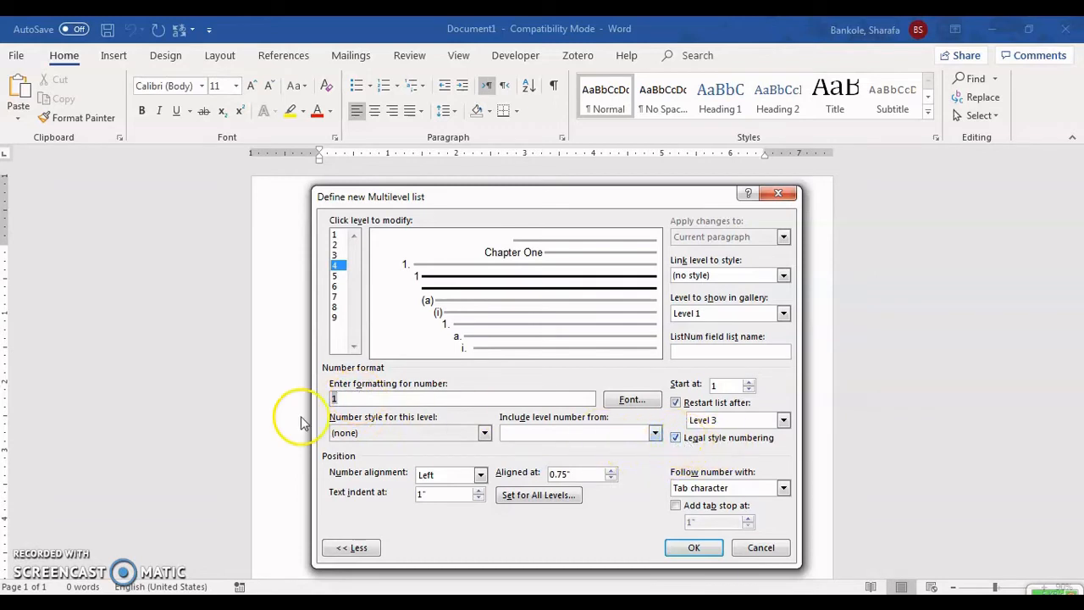
left_click(339, 400)
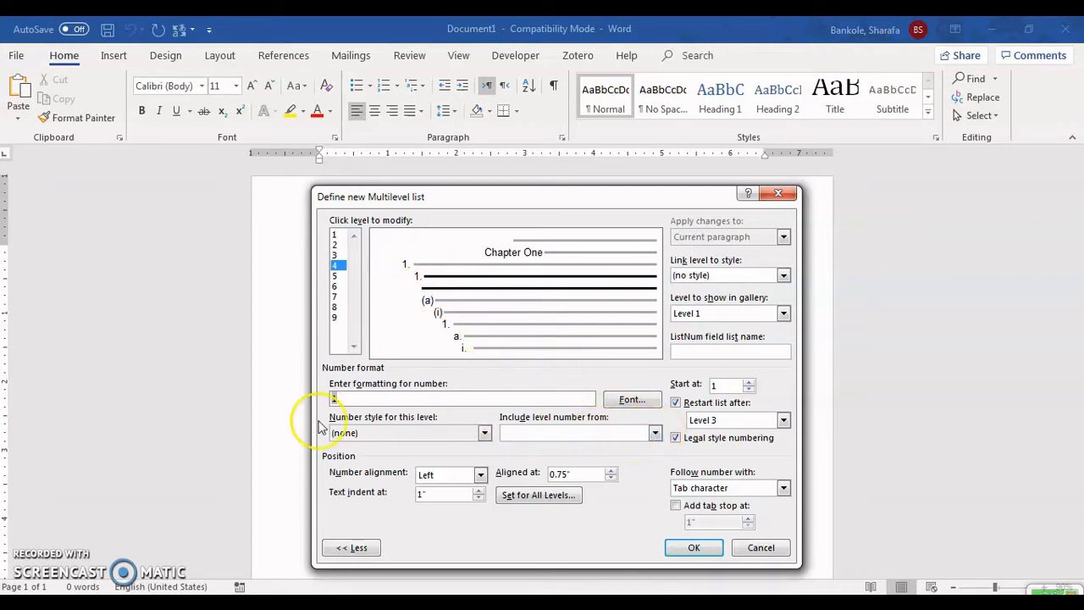
- Turn off legal style numbering for level 4 and append its own 1, 2, 3 number followed by a period
left_click(675, 439)
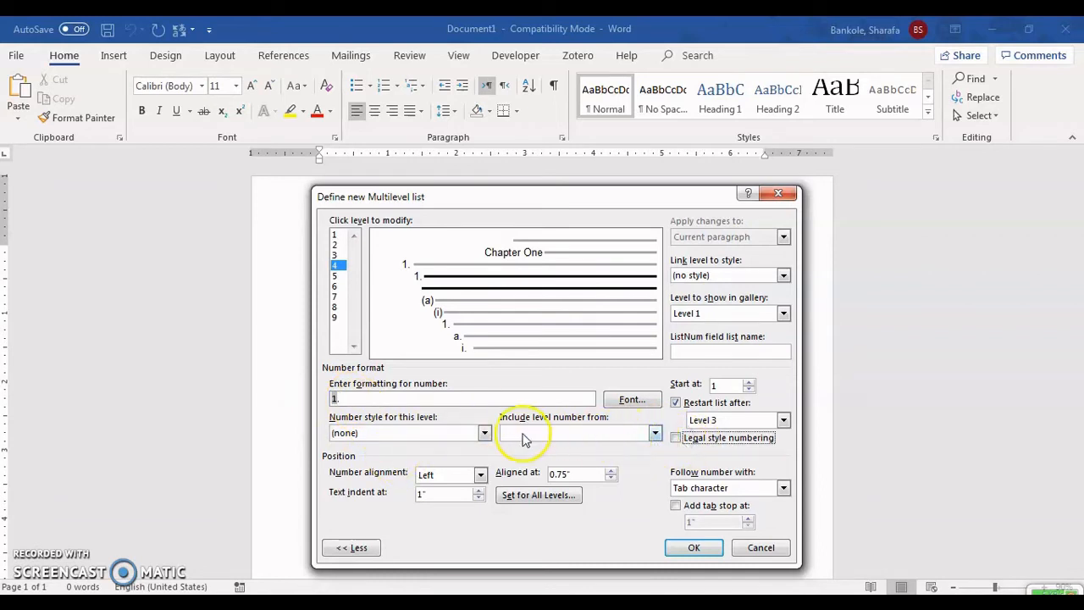
left_click(484, 434)
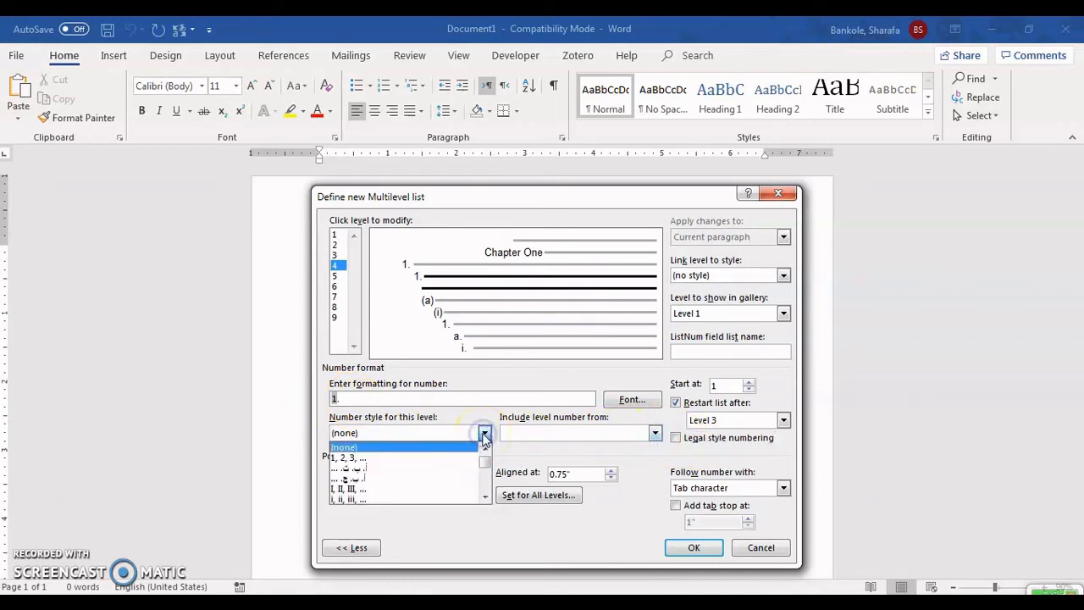
left_click(442, 457)
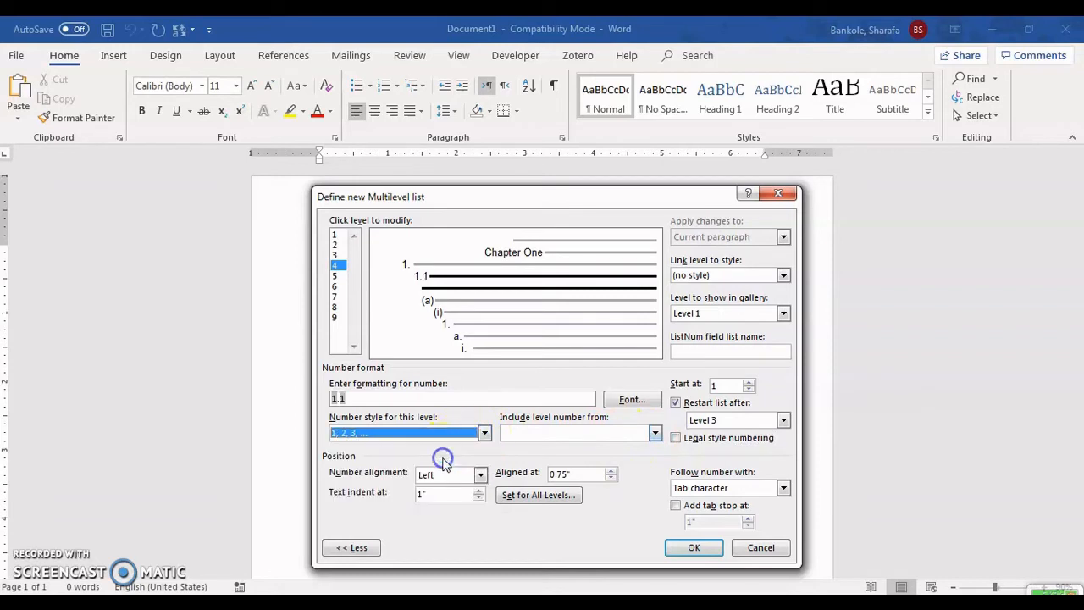
left_click(414, 399)
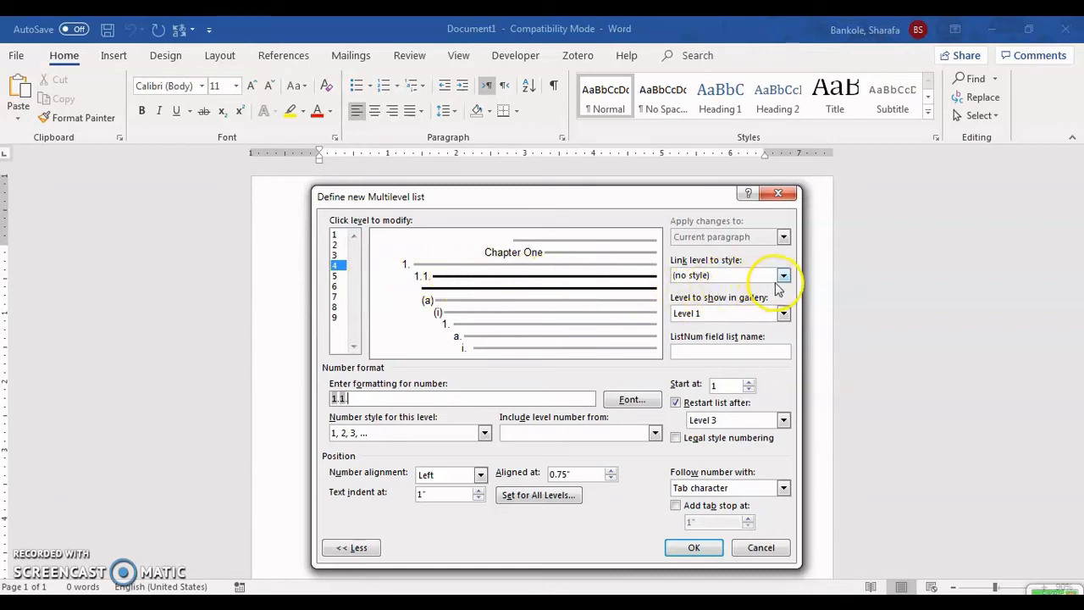
- Link level 3 to the Heading 3 style and set Level 3 as the level to show in the gallery
left_click(336, 255)
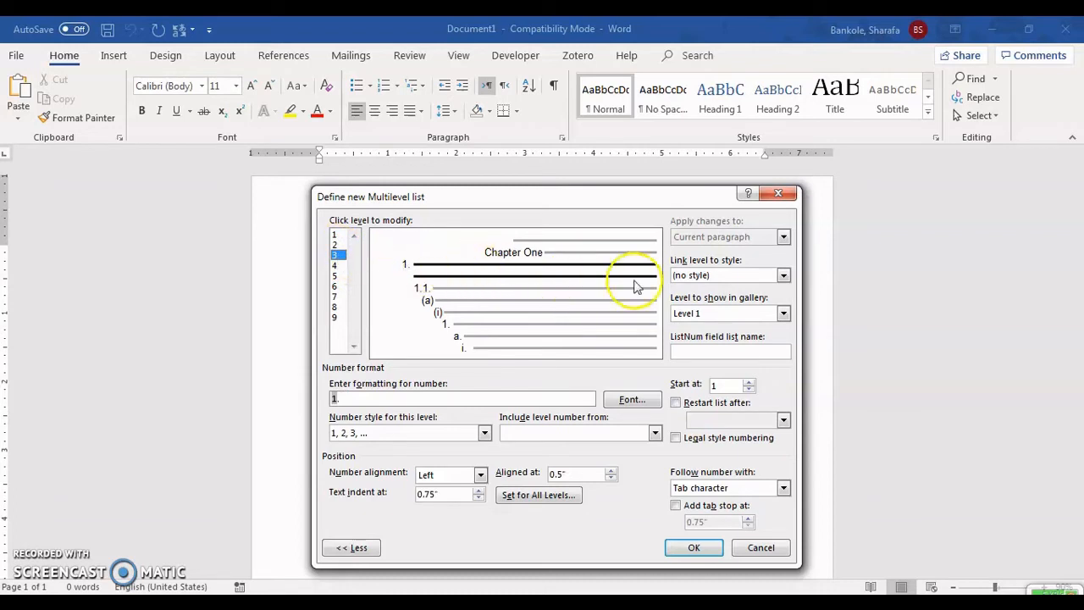
left_click(784, 276)
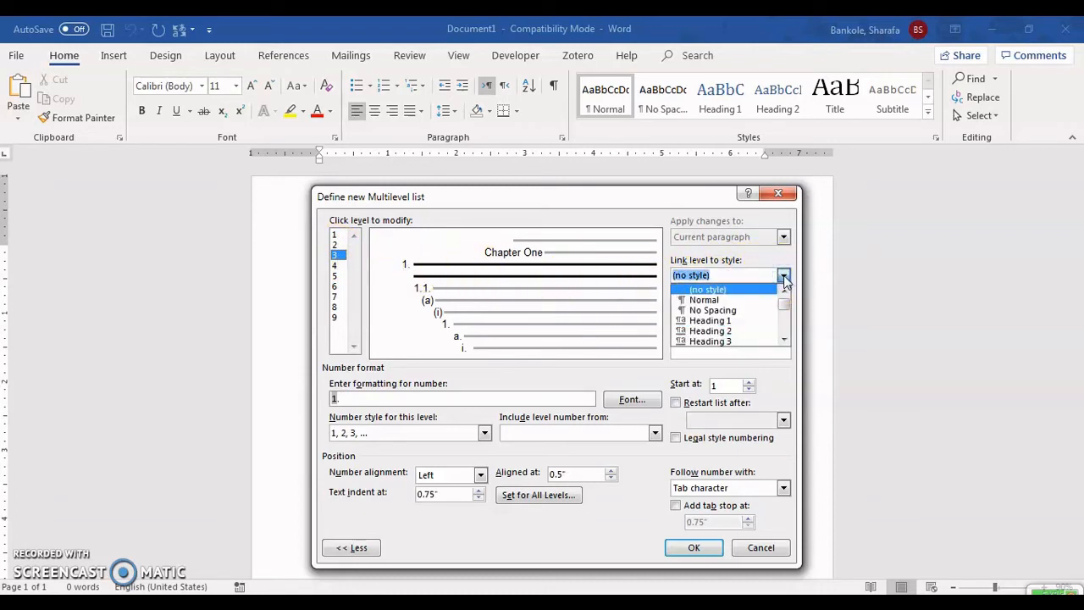
left_click(718, 341)
left_click(720, 314)
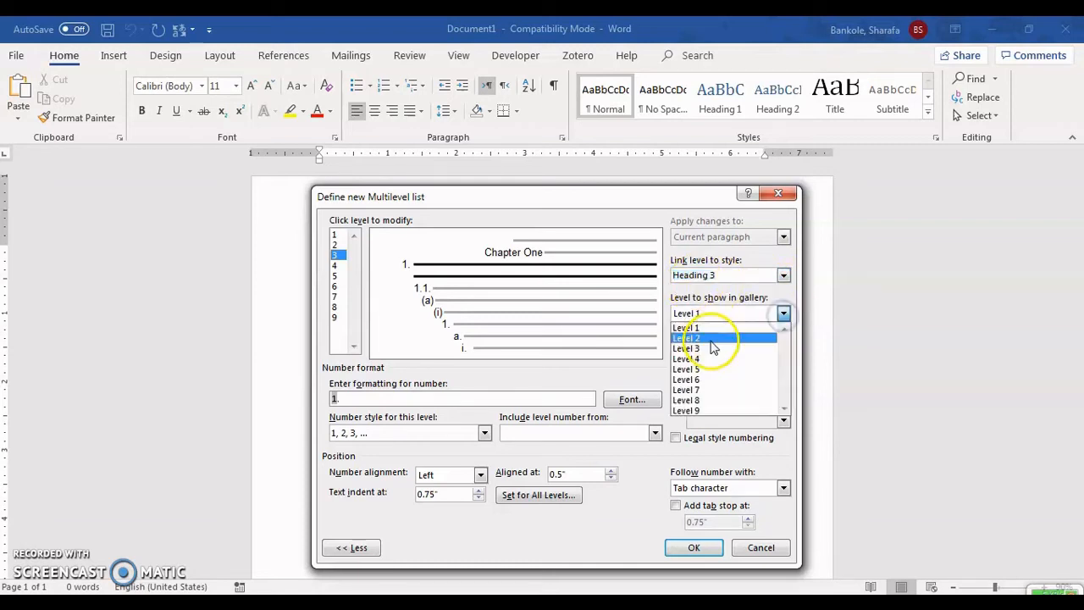
left_click(698, 348)
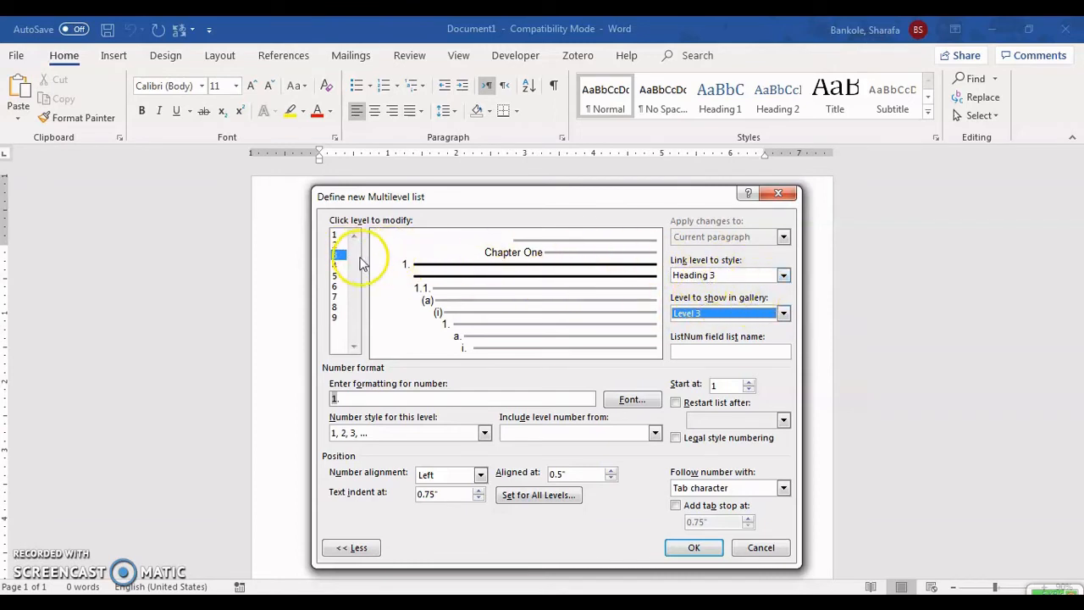
- Link level 4 to the Heading 4 style and set Level 4 as the level to show in the gallery
left_click(335, 265)
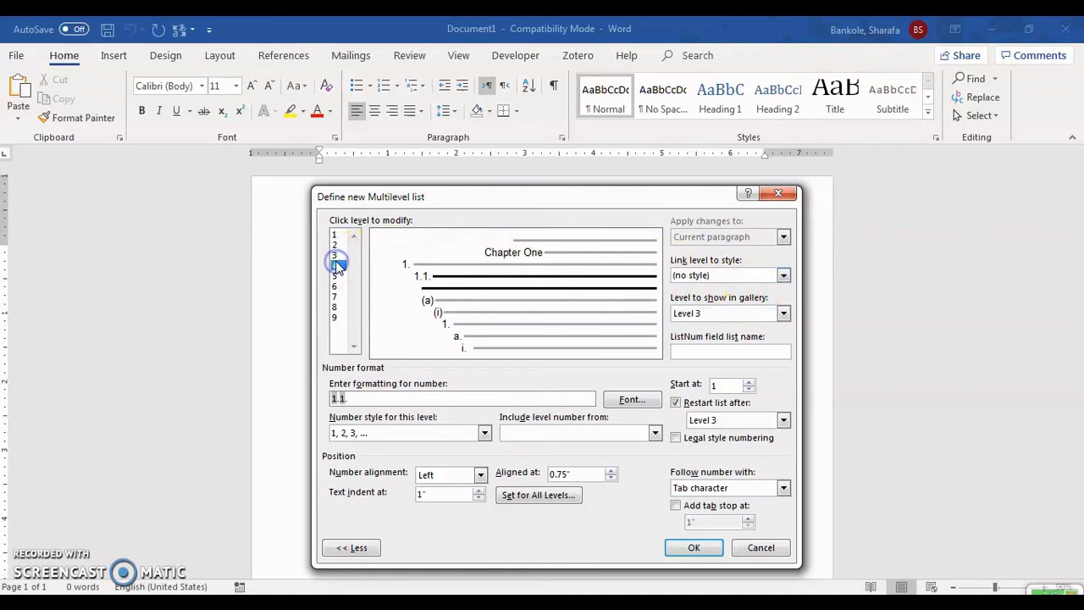
left_click(783, 275)
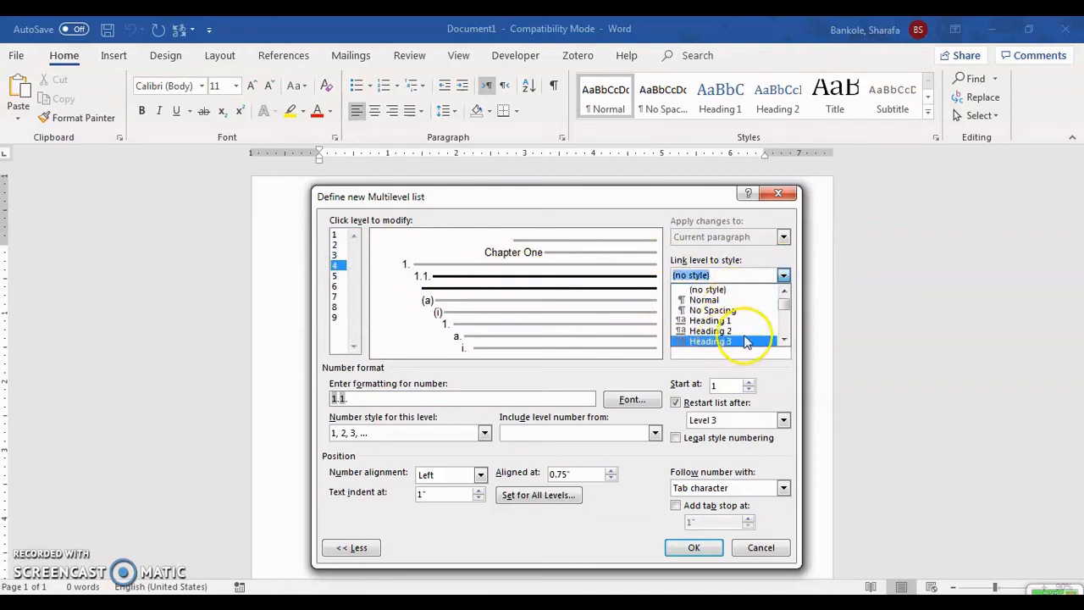
left_click(783, 339)
left_click(783, 338)
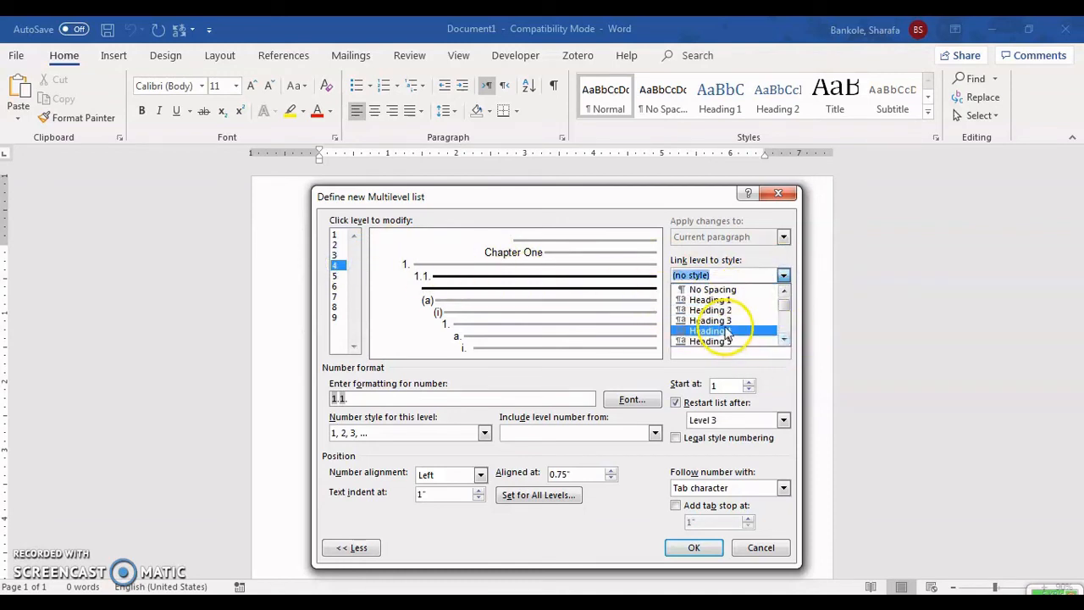
left_click(726, 330)
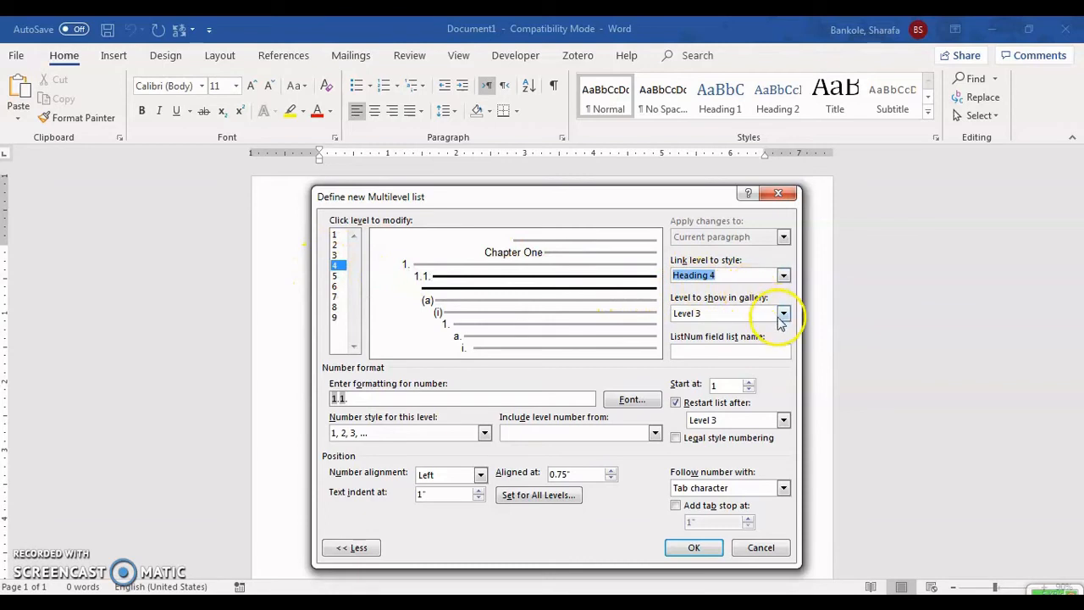
left_click(782, 313)
left_click(710, 359)
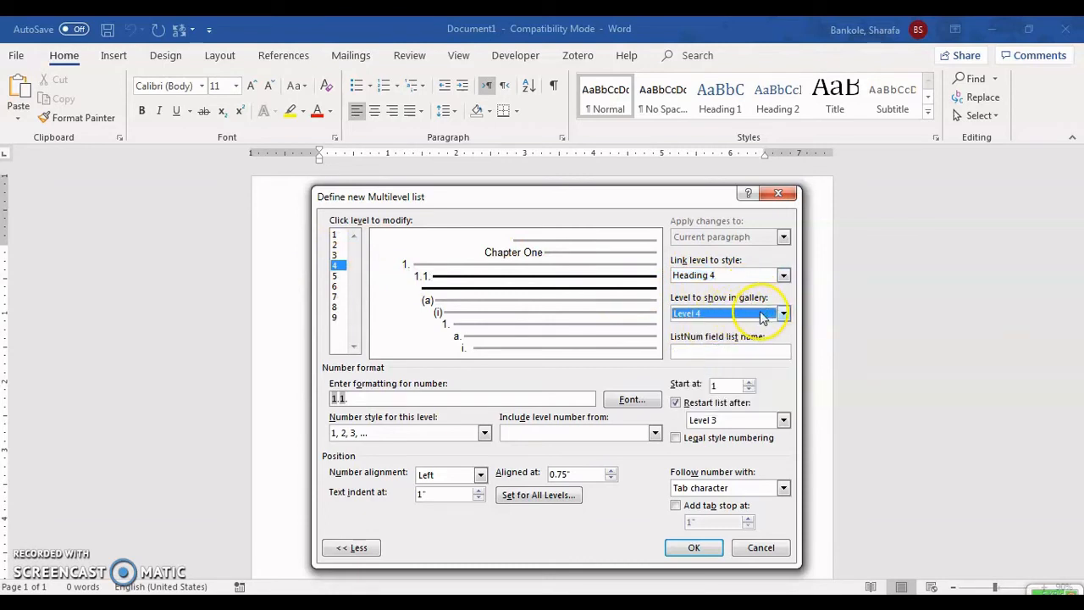
- Clear the existing number formatting of level 5
left_click(336, 275)
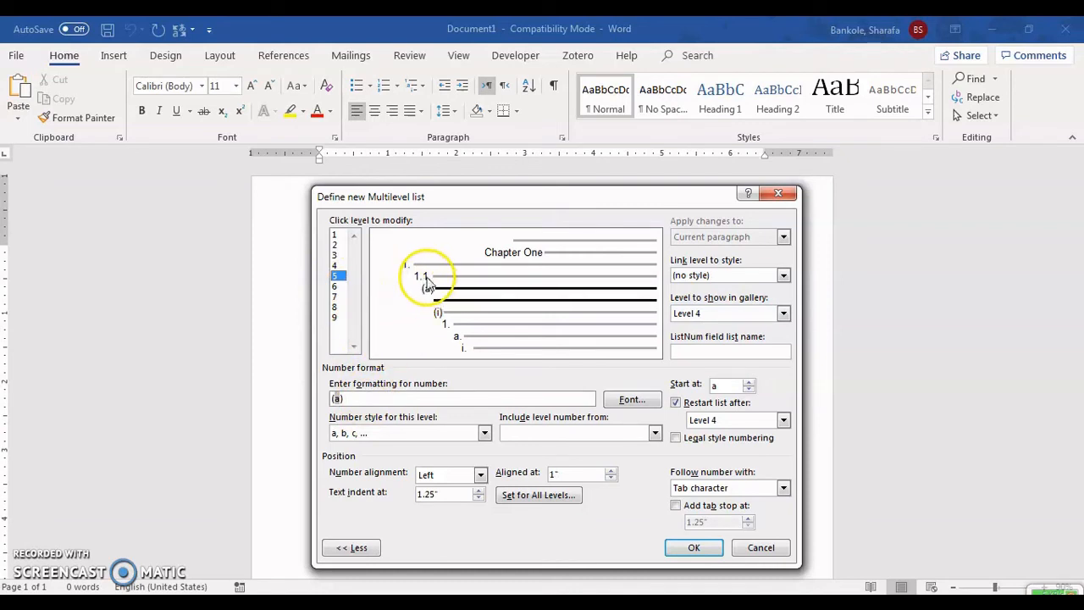
left_click(345, 397)
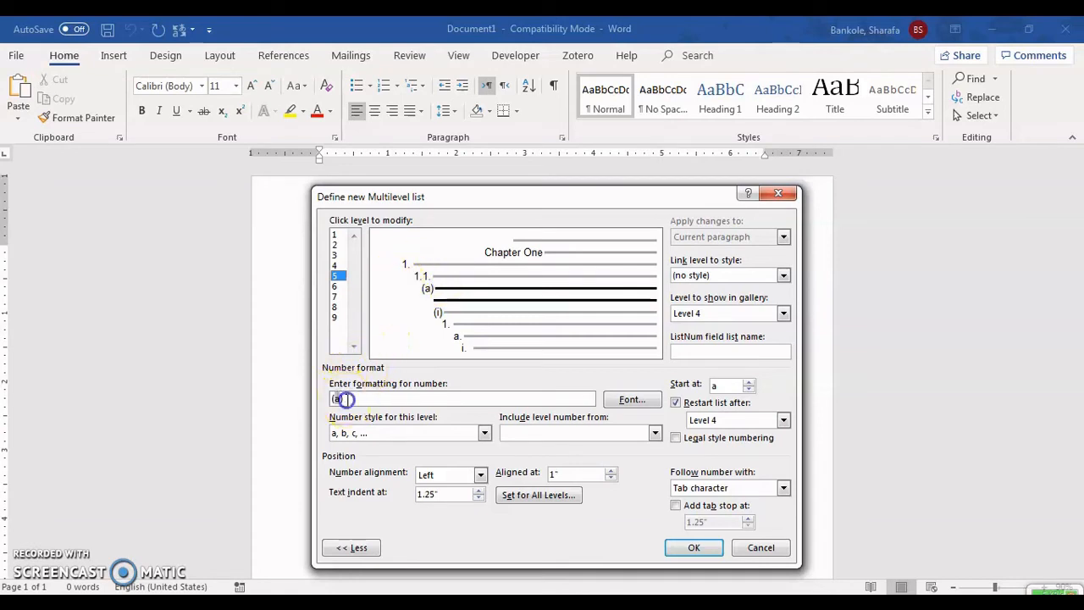
left_click_drag(345, 397, 303, 399)
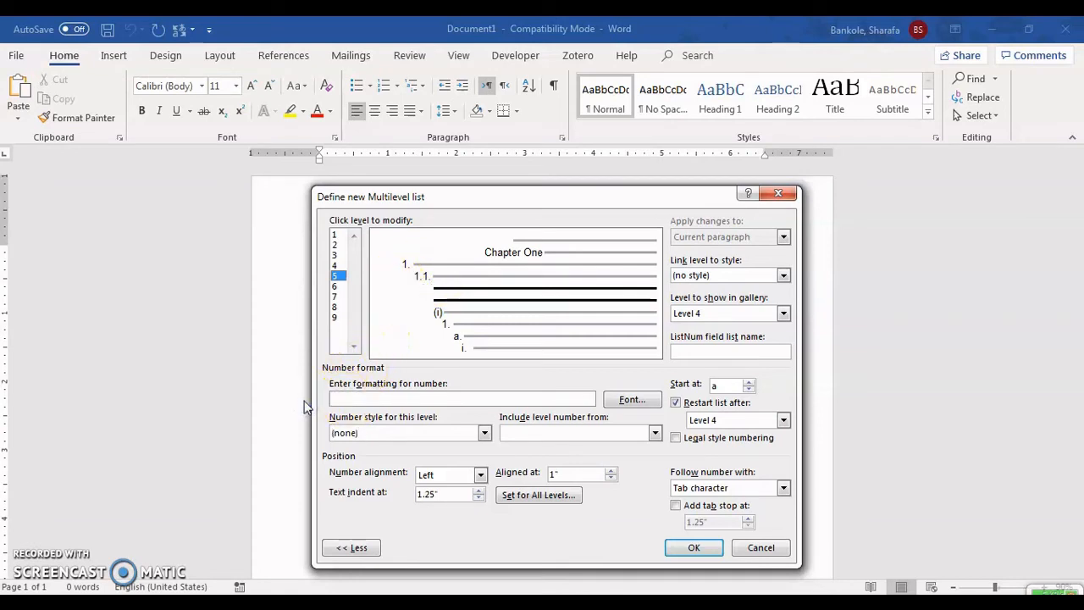
- Turn on legal style numbering for level 5 and include the level numbers from Level 3 and Level 4, each followed by a period
left_click(676, 438)
left_click(654, 433)
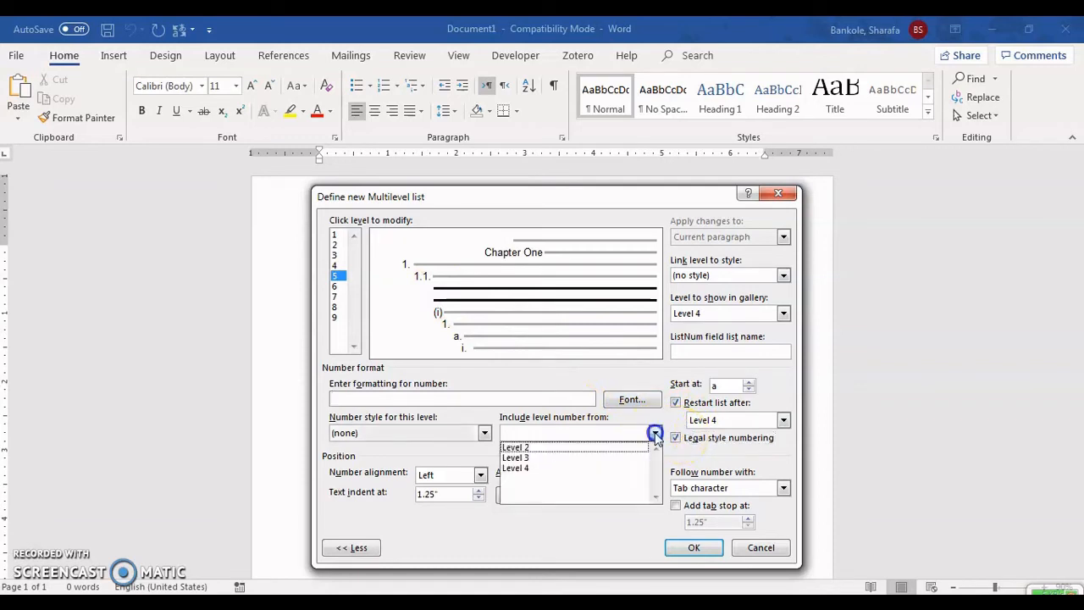
left_click(517, 458)
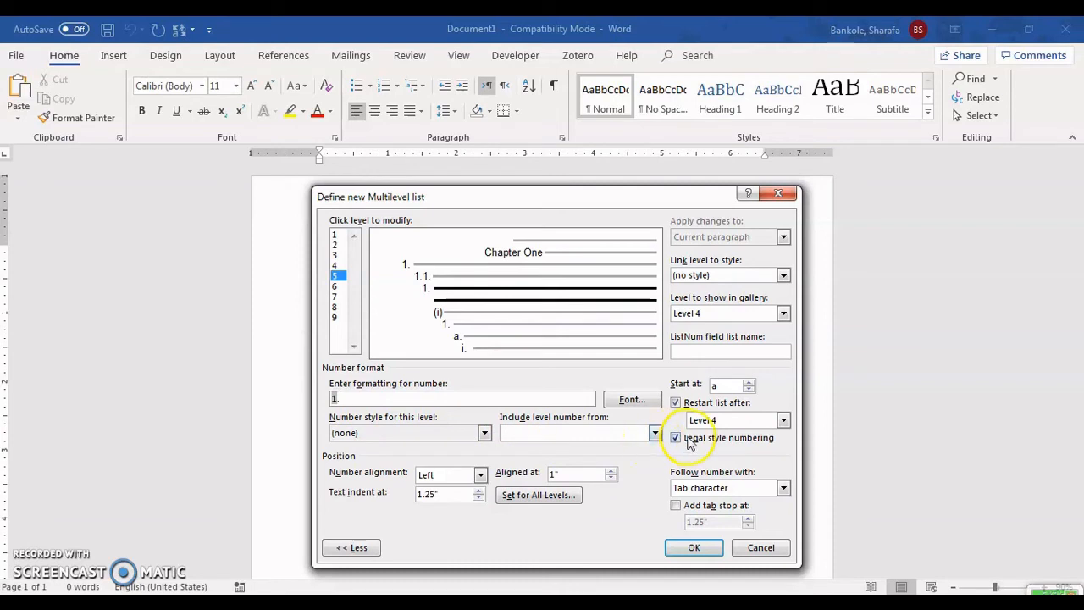
left_click(655, 434)
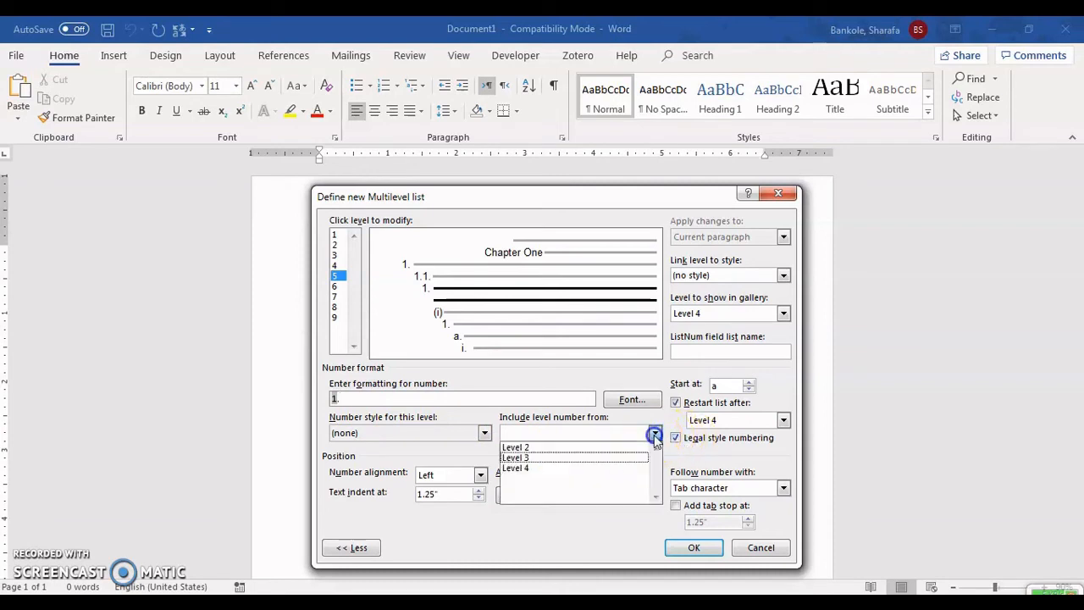
left_click(544, 468)
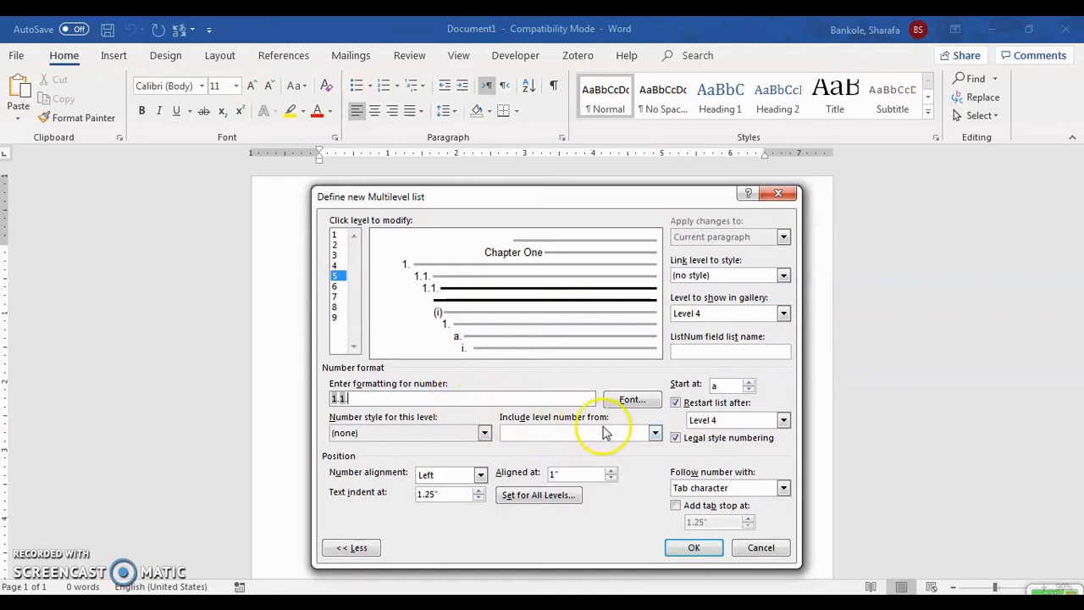
- Turn off legal style numbering for level 5 and append its own 1, 2, 3 number followed by a period
left_click(677, 439)
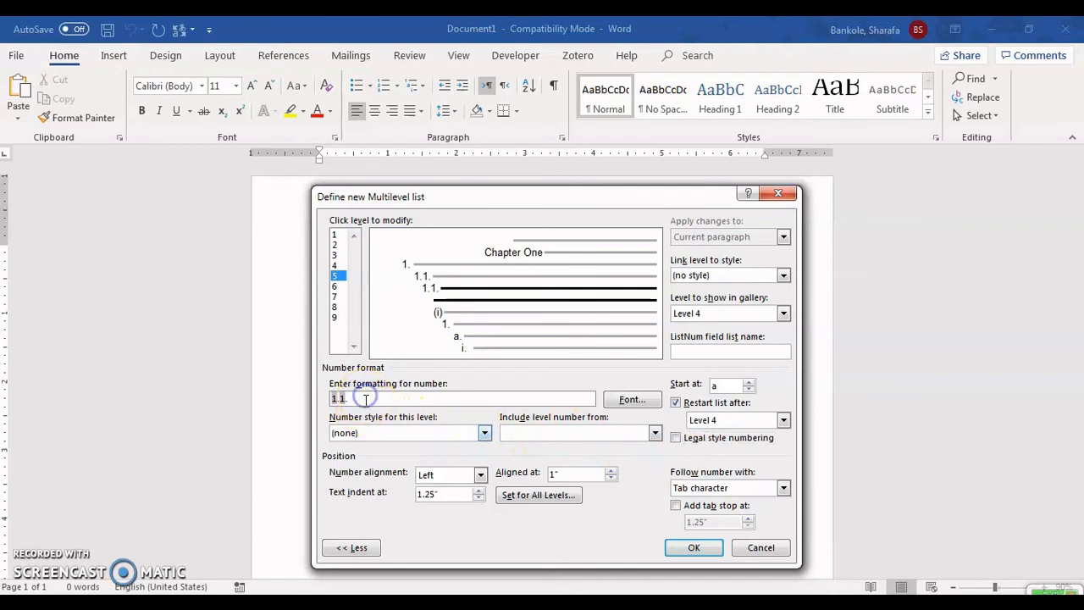
left_click(484, 433)
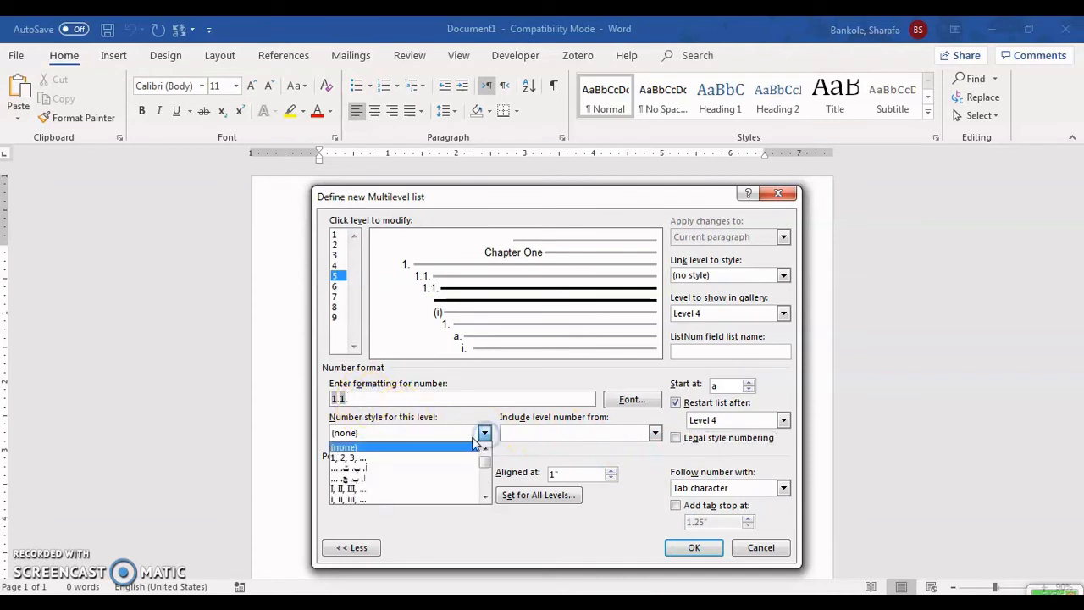
left_click(405, 459)
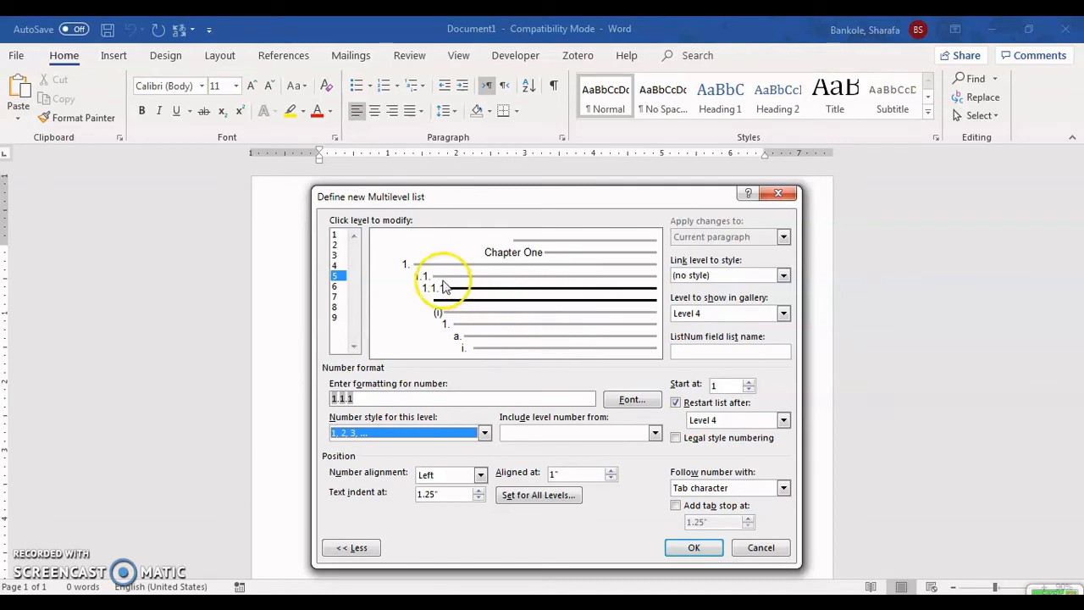
left_click(359, 399)
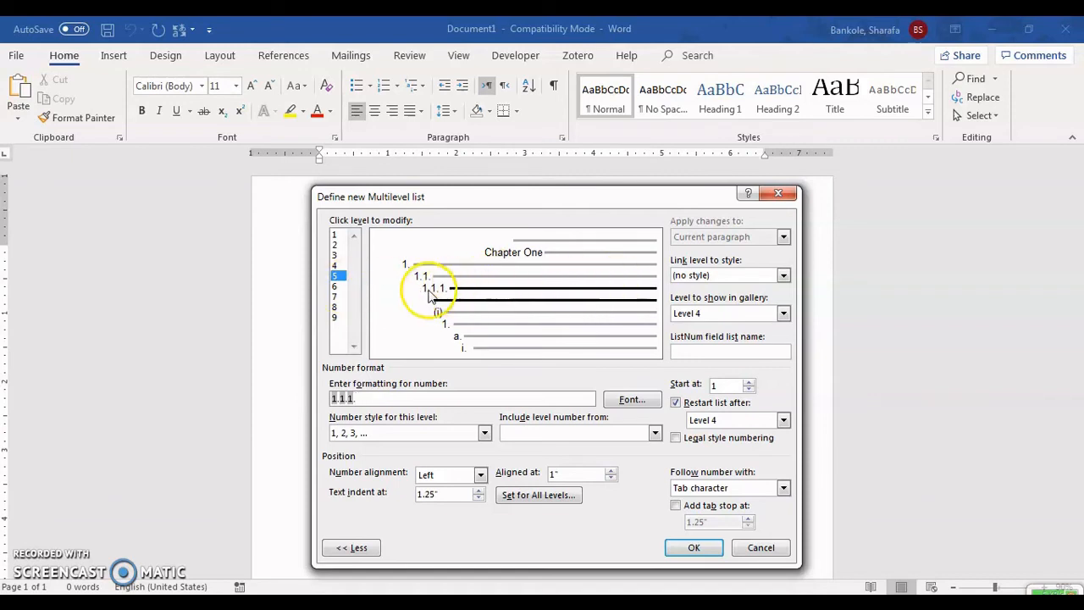
- Link level 5 to the Heading 5 style and set Level 5 as the level to show in the gallery
left_click(783, 275)
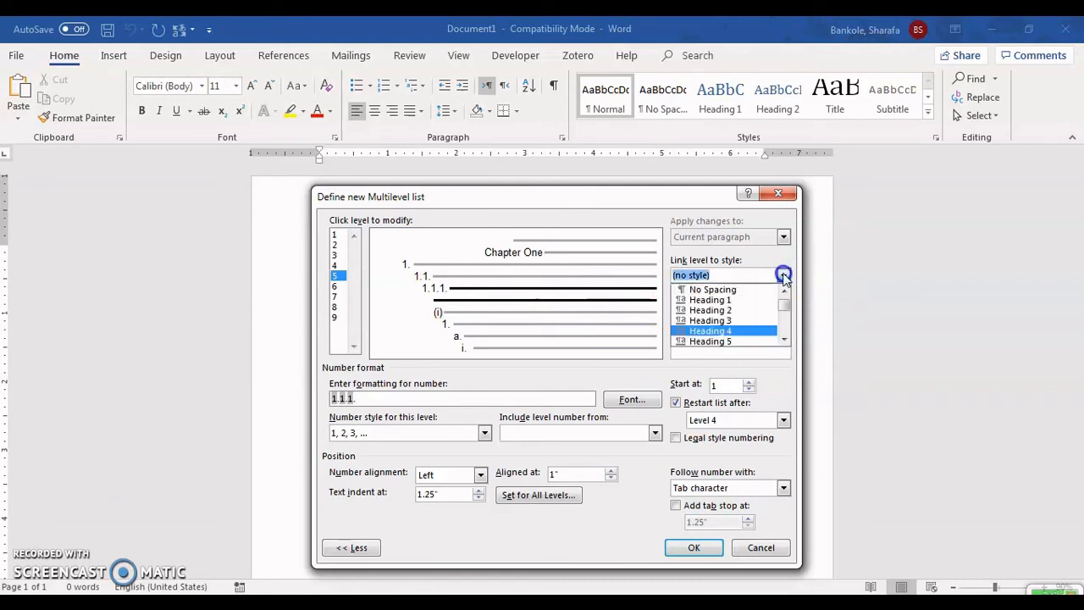
double_click(785, 338)
left_click(785, 339)
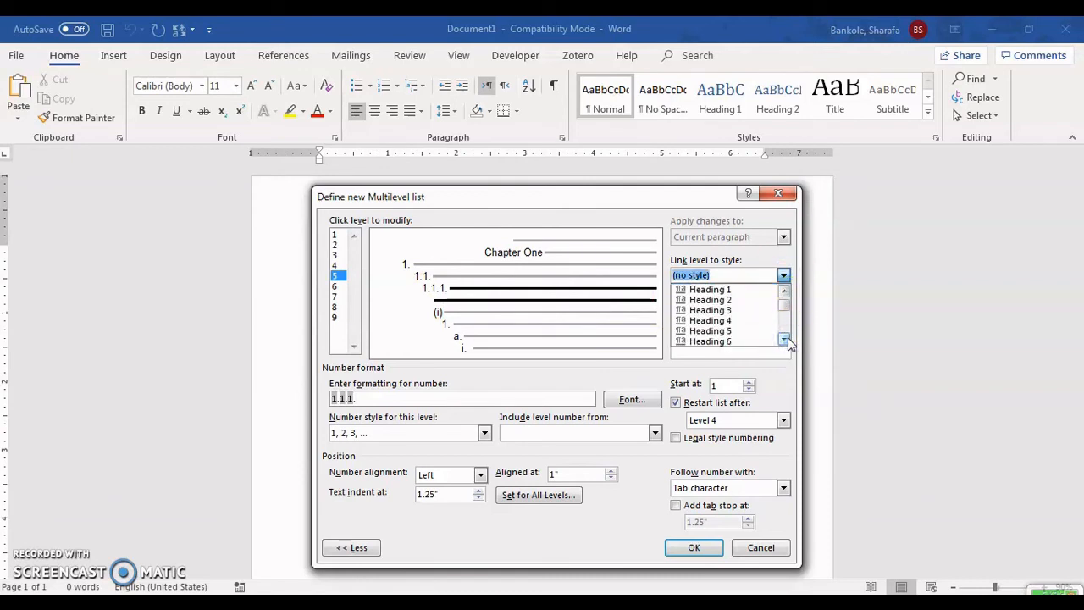
left_click(724, 330)
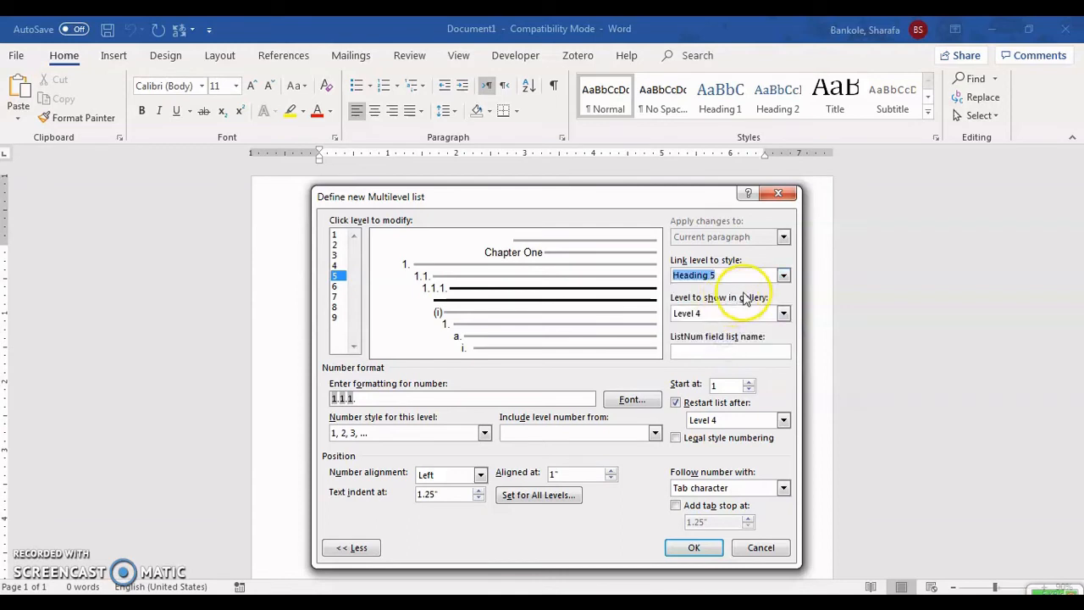
left_click(782, 313)
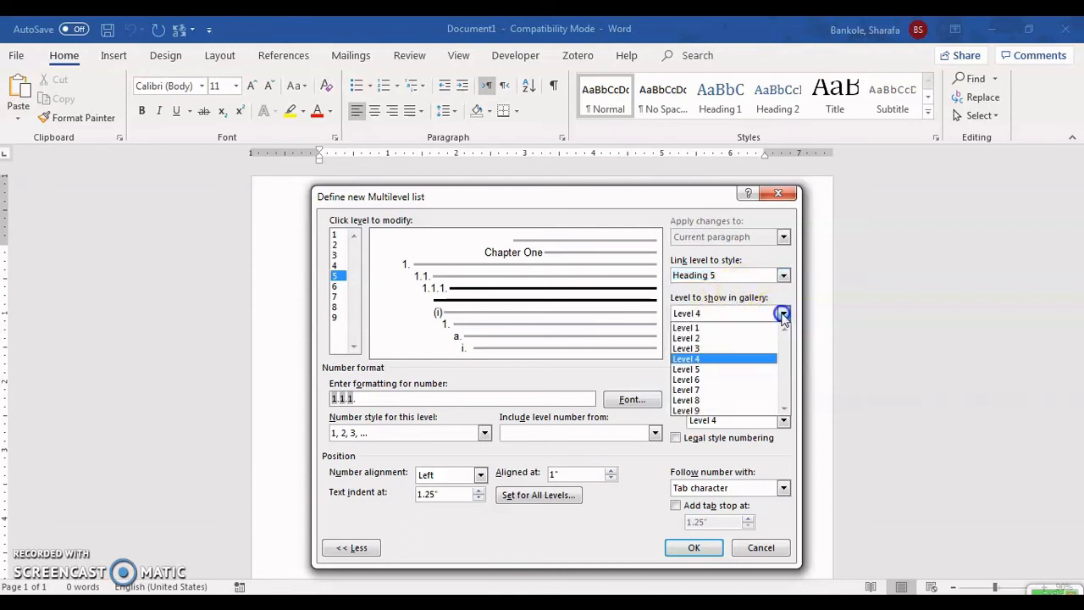
left_click(701, 370)
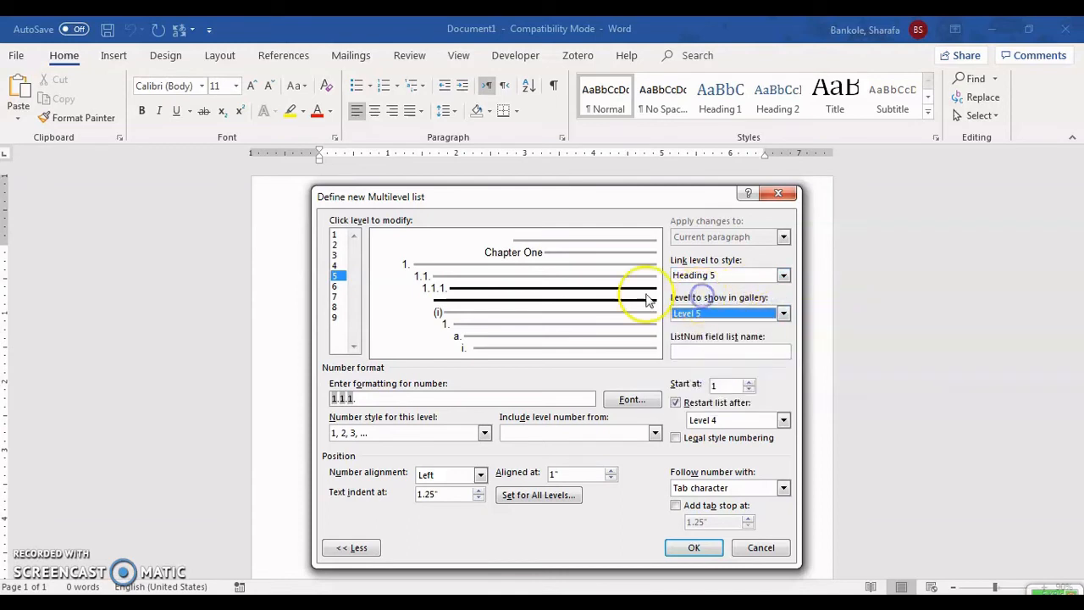
- Replace level 6's number formatting with the level number from Level 3 in legal style numbering, followed by a period
left_click(334, 287)
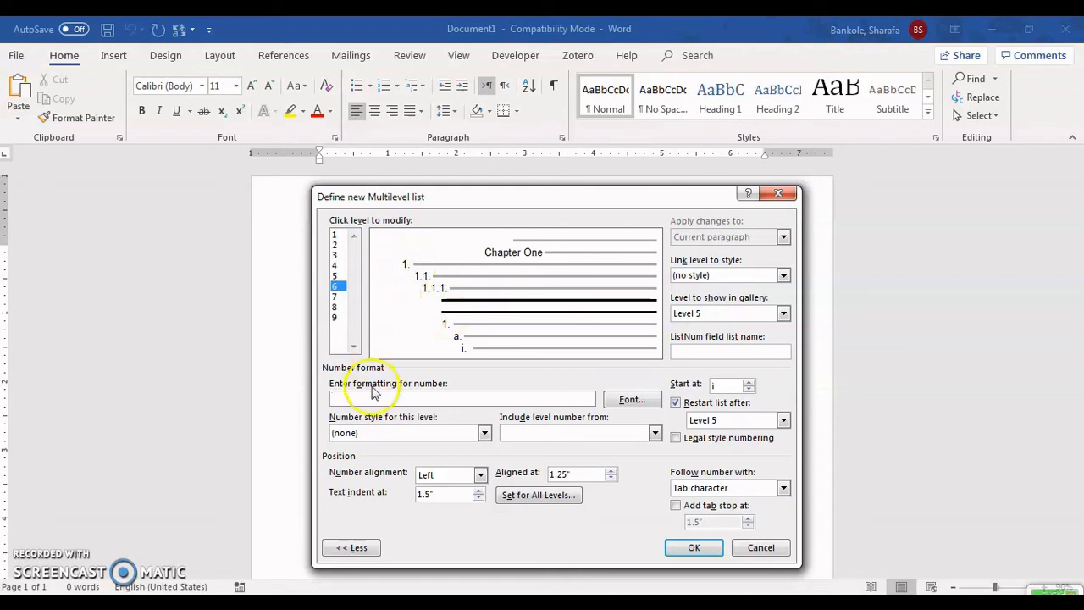
left_click(342, 398)
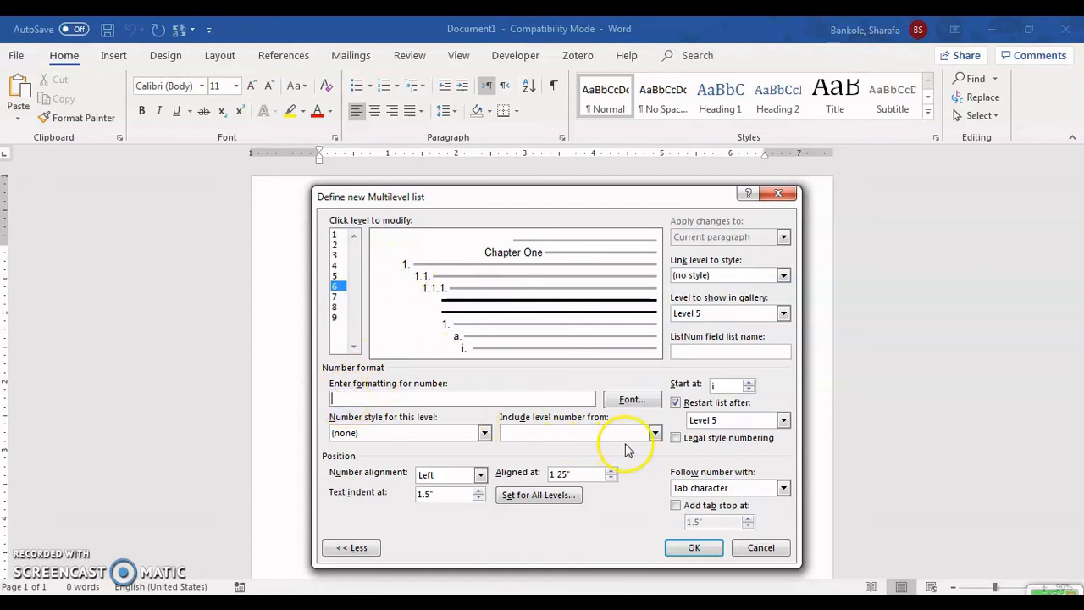
left_click(675, 438)
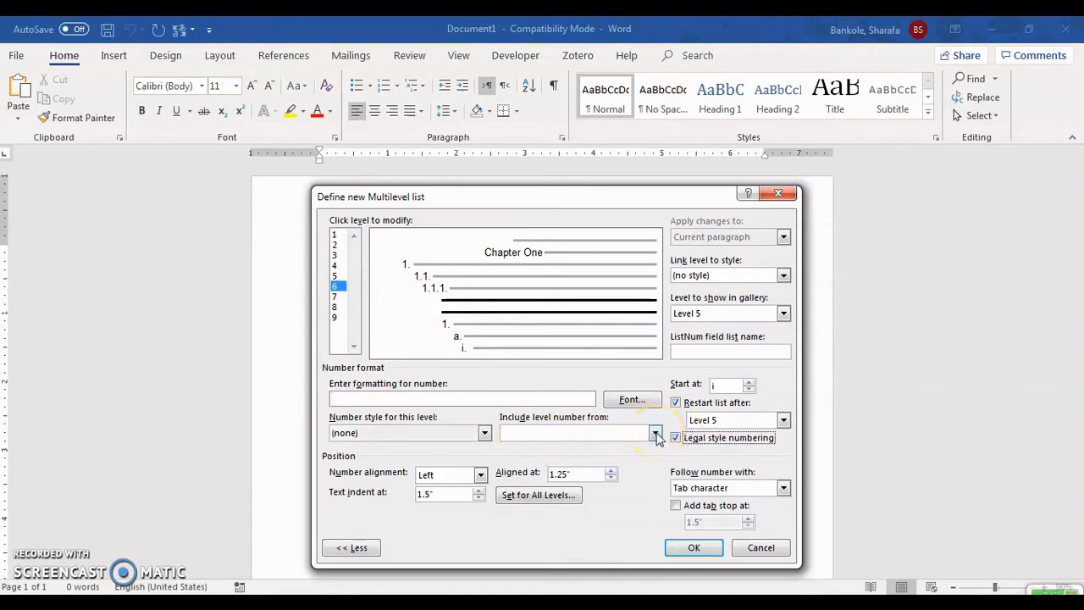
left_click(655, 434)
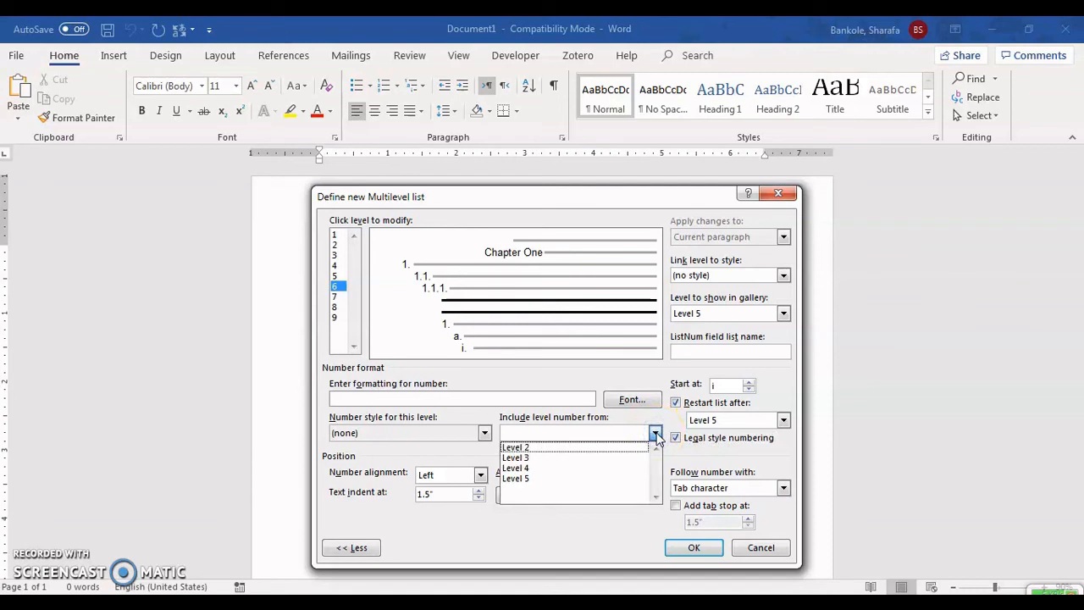
left_click(542, 468)
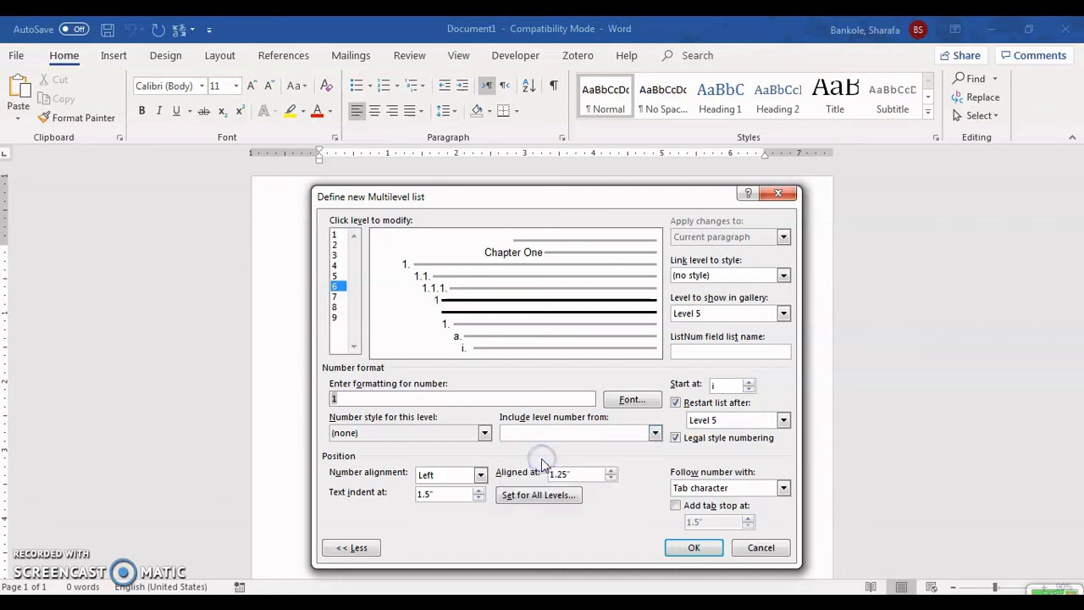
left_click(414, 397)
- Add the level numbers from Level 4 and Level 5 to level 6's number format, each followed by a period
left_click(654, 433)
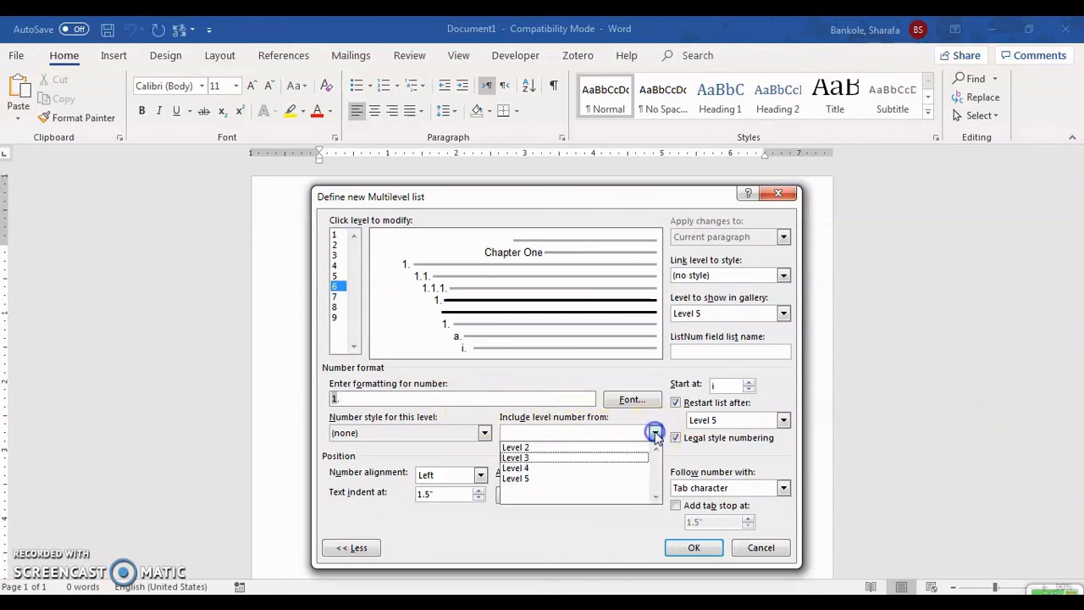
left_click(542, 457)
left_click(389, 399)
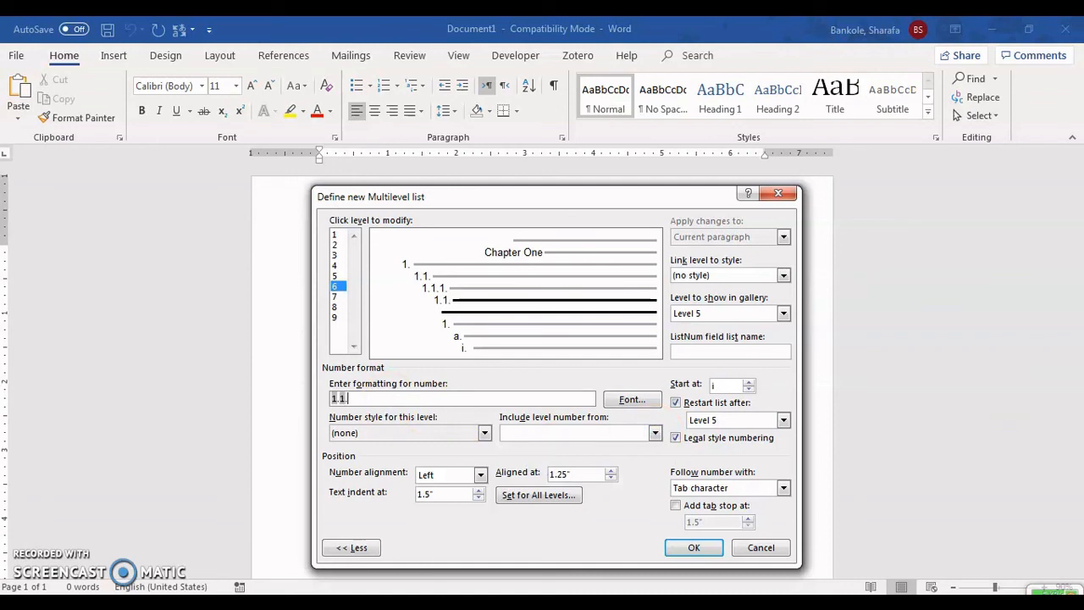
left_click(655, 433)
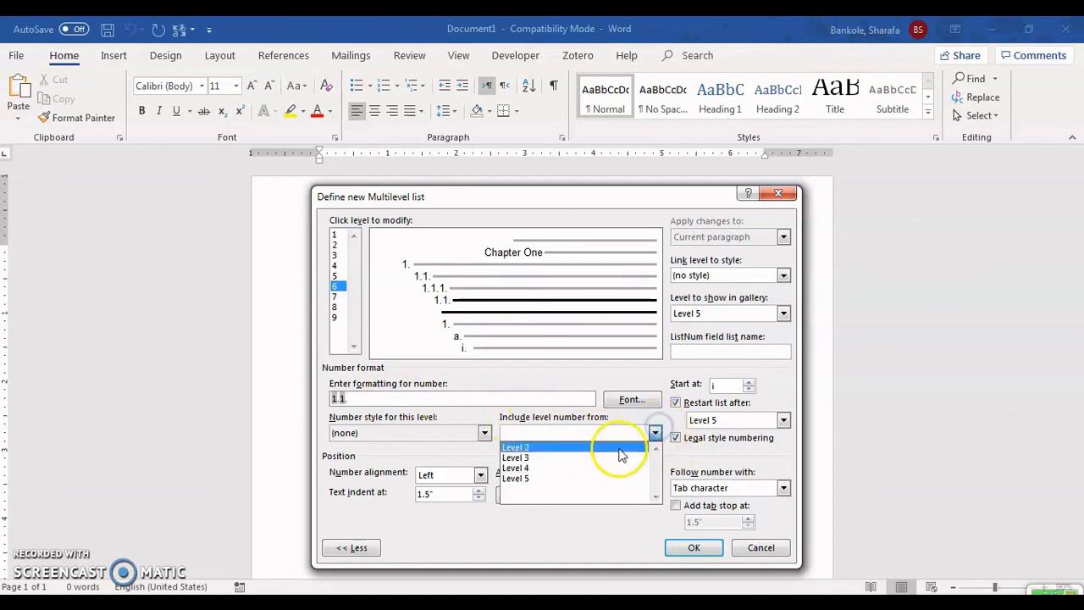
left_click(522, 476)
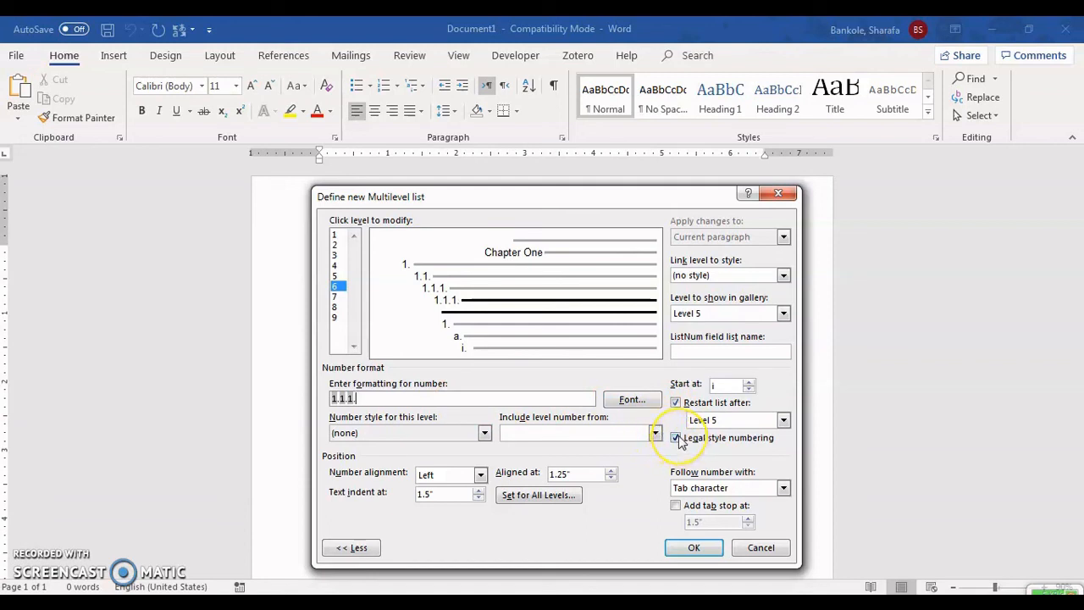
- Turn off legal style numbering for level 6 and append its own 1, 2, 3 number followed by a period
left_click(677, 439)
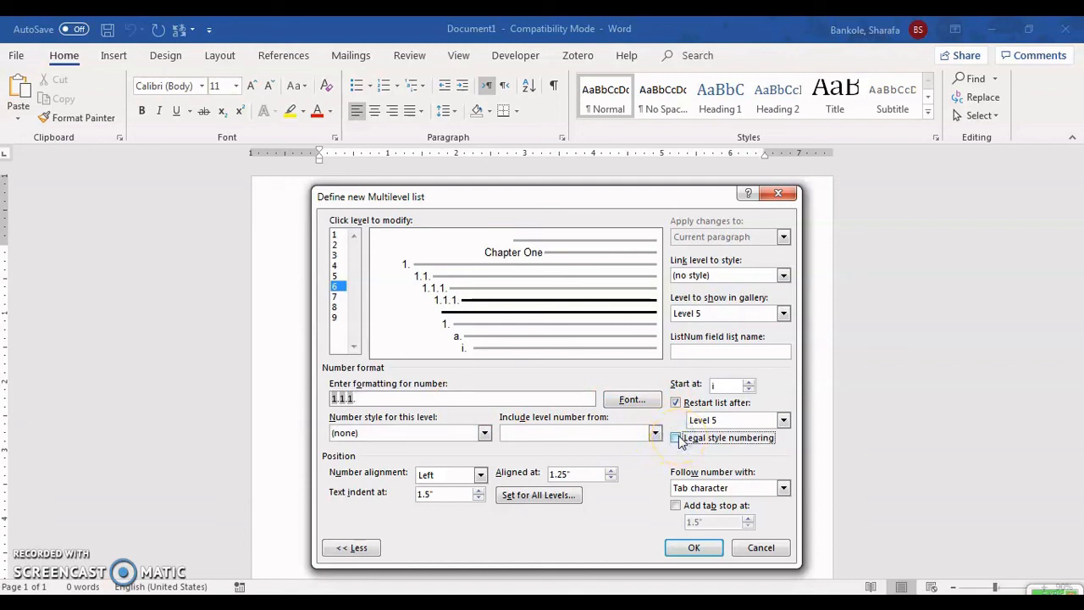
left_click(388, 399)
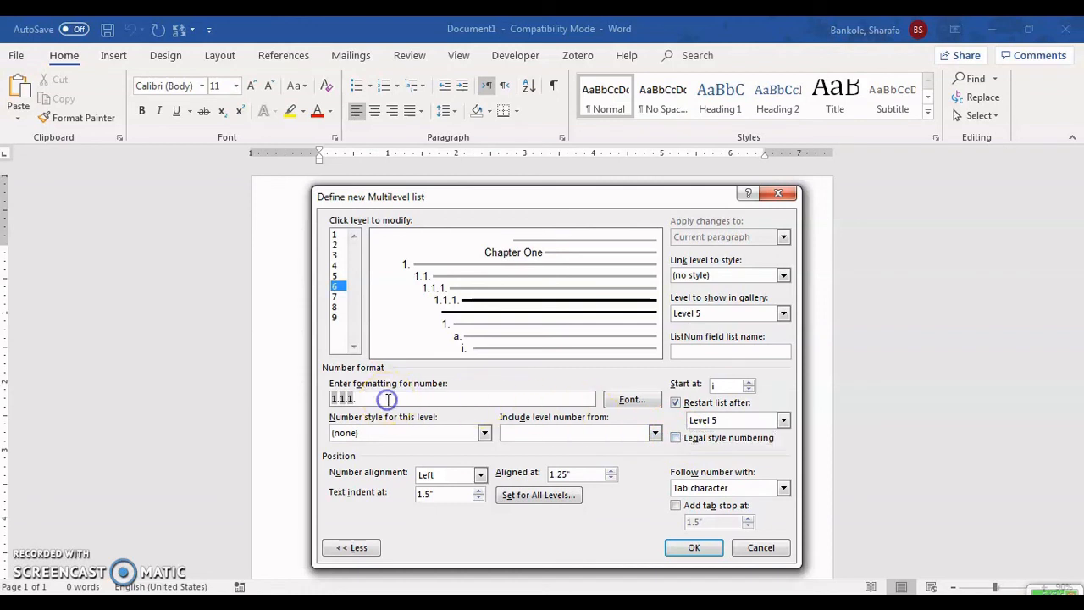
left_click(485, 432)
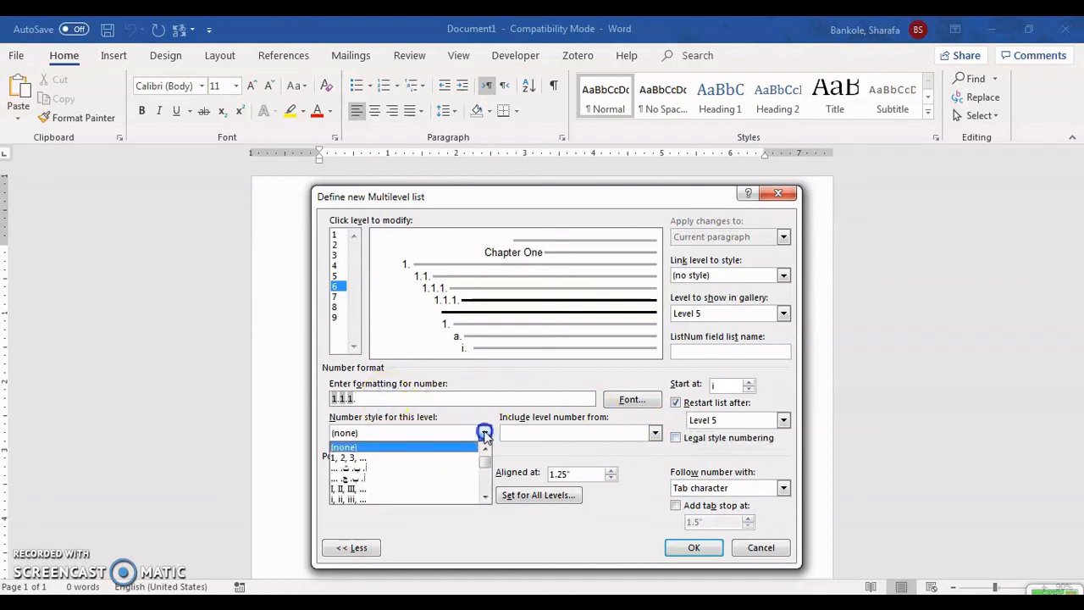
left_click(388, 458)
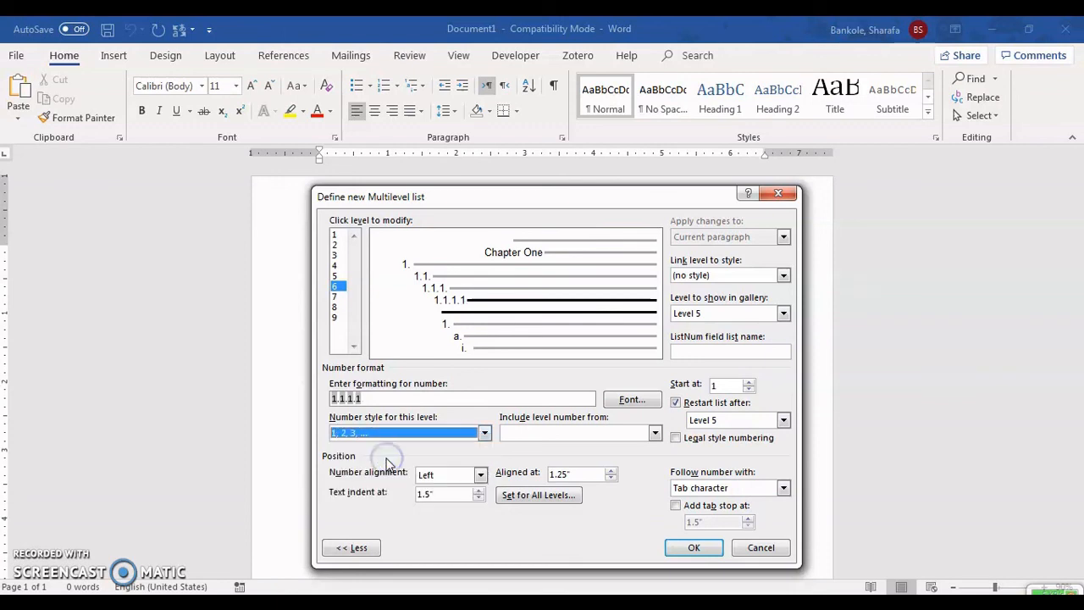
left_click(475, 397)
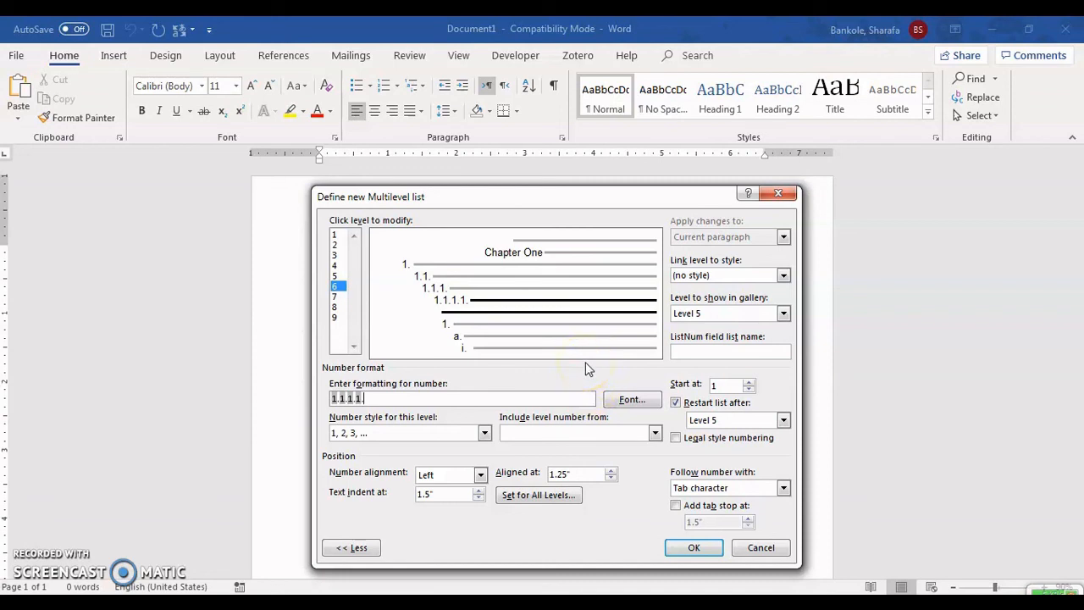
- Link level 6 to the Heading 6 style and apply the new multilevel list definition
left_click(783, 275)
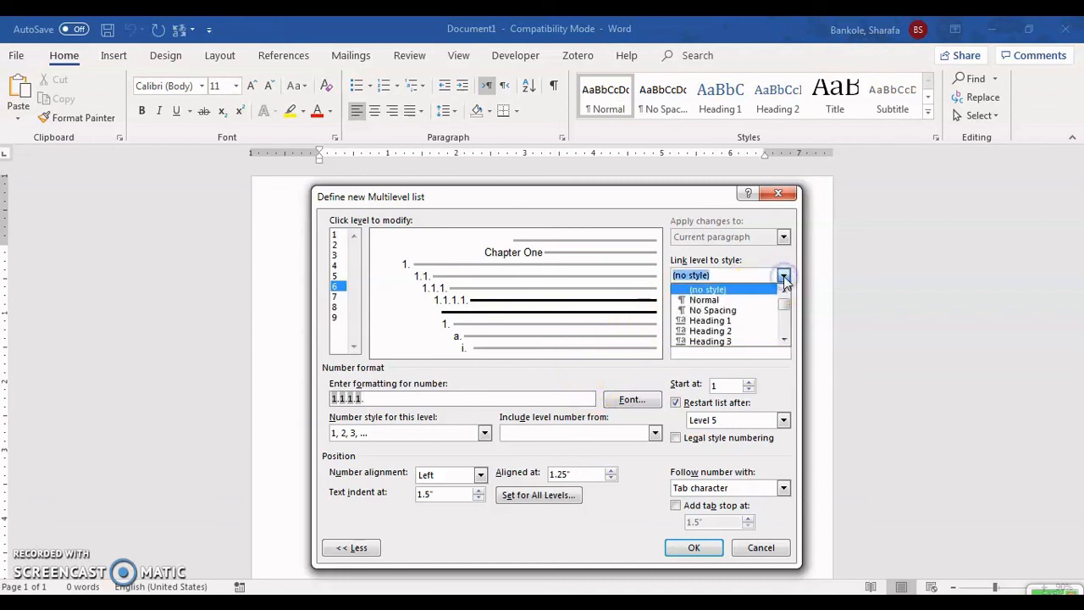
left_click(789, 340)
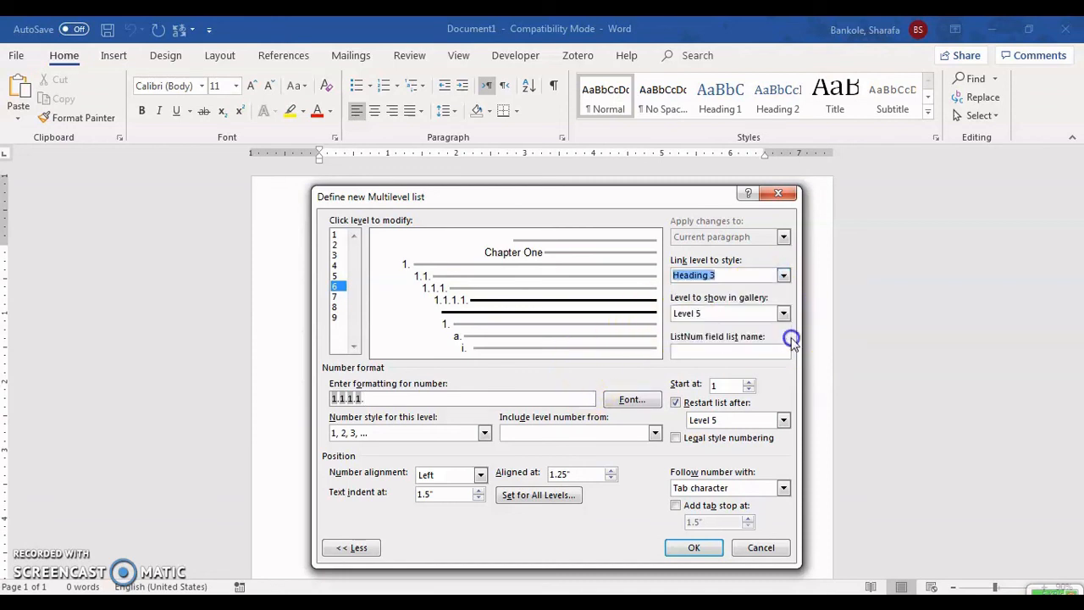
left_click(783, 276)
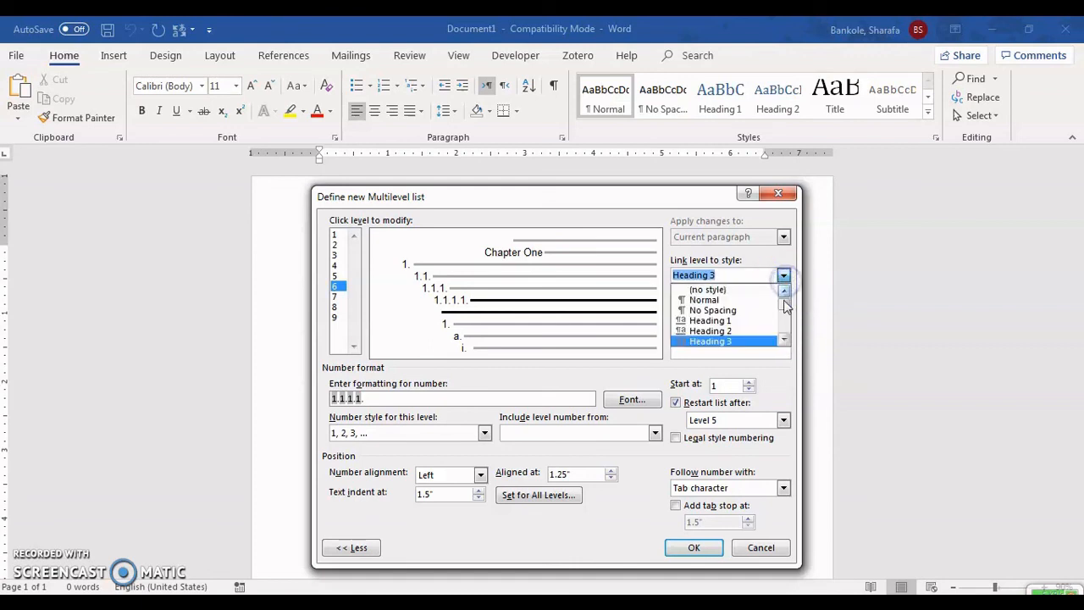
left_click_drag(784, 305, 785, 312)
left_click(783, 289)
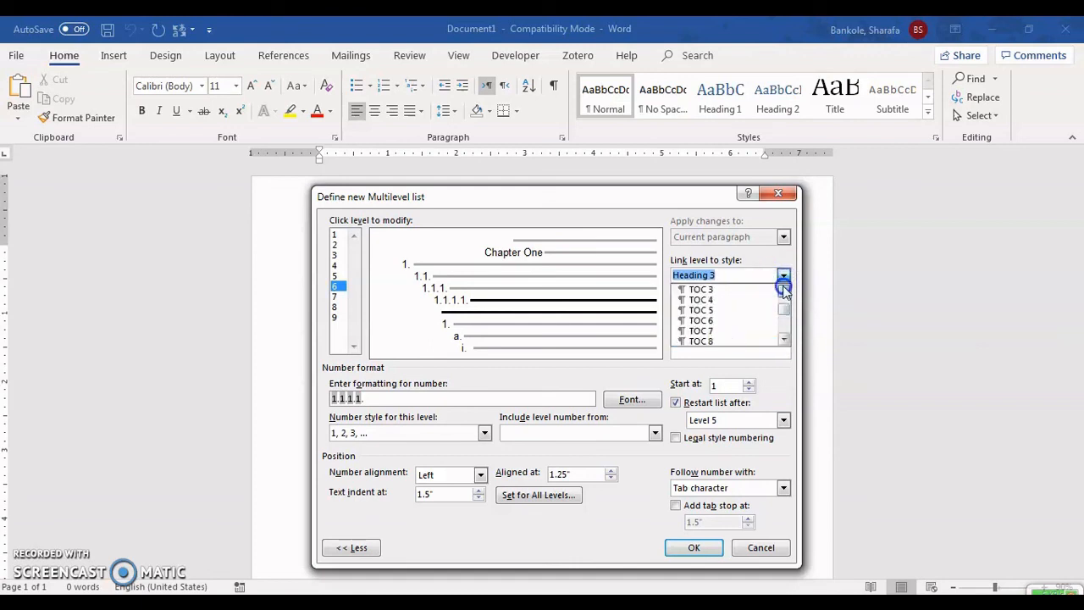
left_click_drag(783, 307, 781, 286)
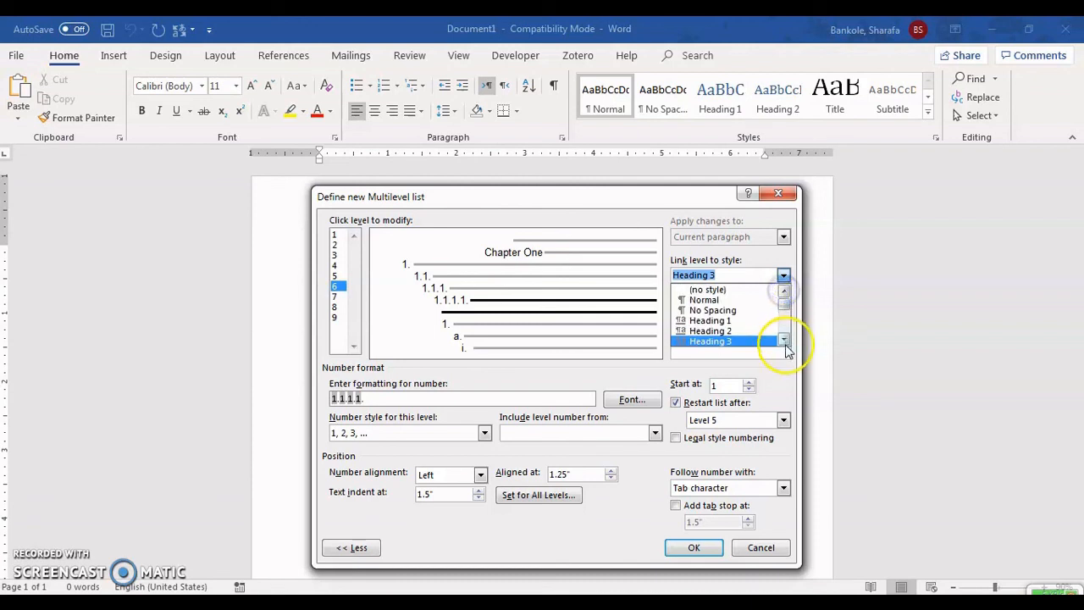
left_click(784, 339)
left_click(784, 339)
left_click(784, 339)
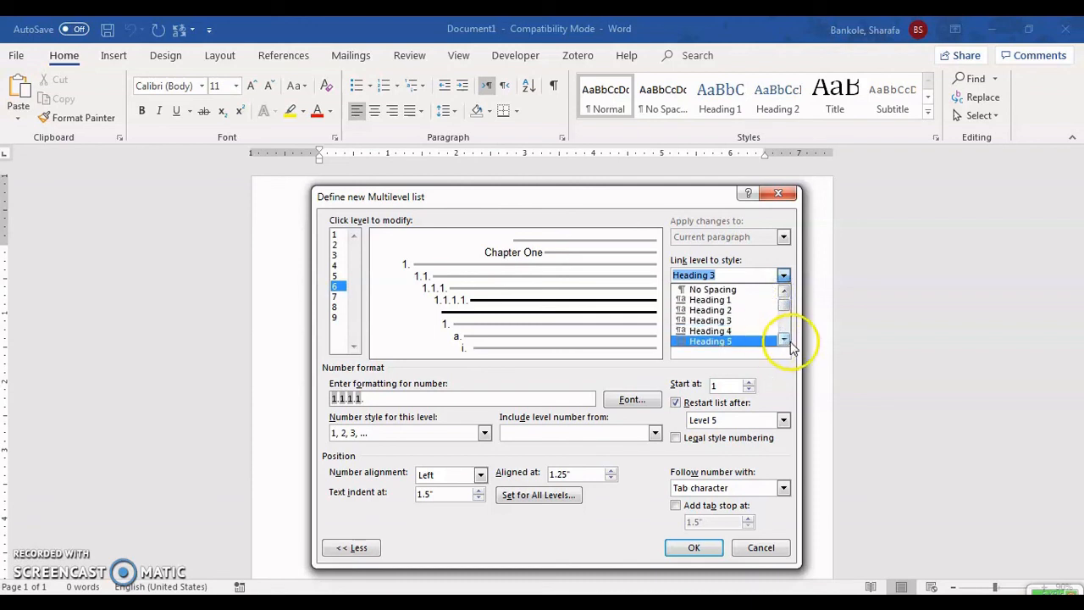
left_click(722, 341)
left_click(722, 341)
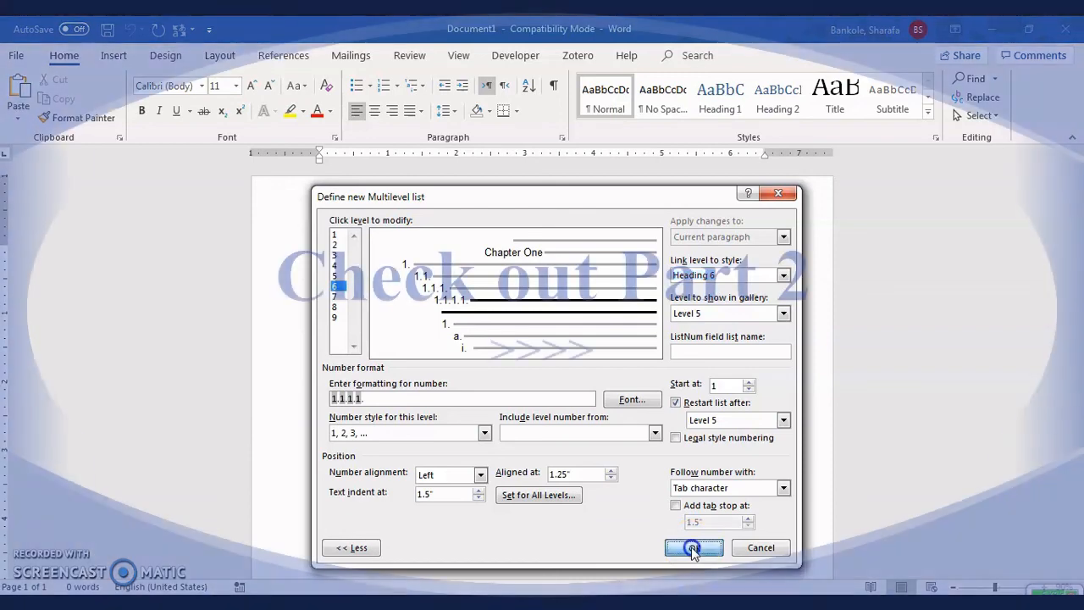
left_click(693, 548)
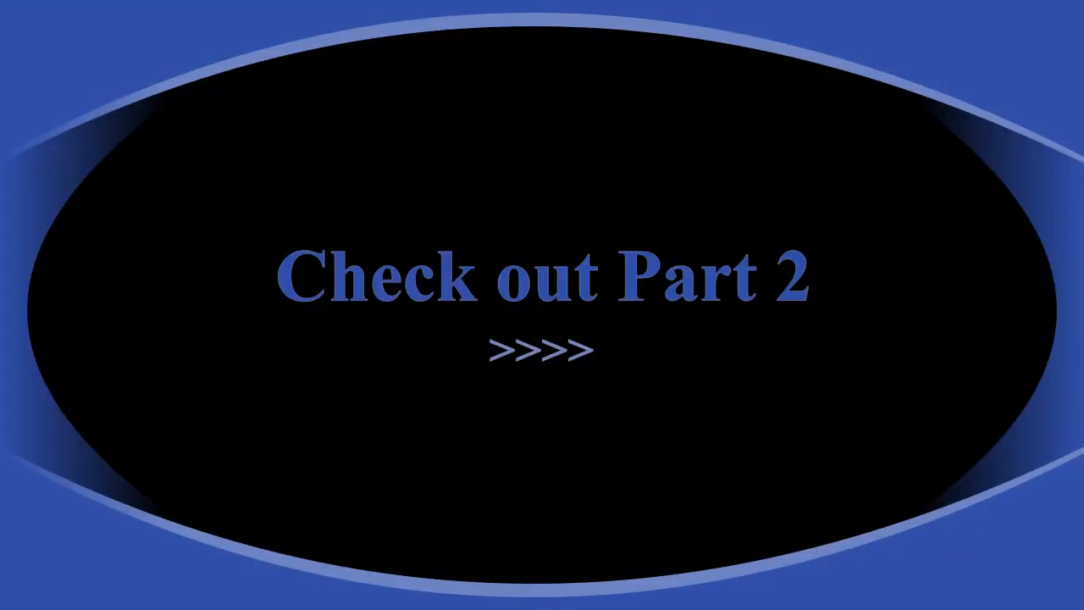